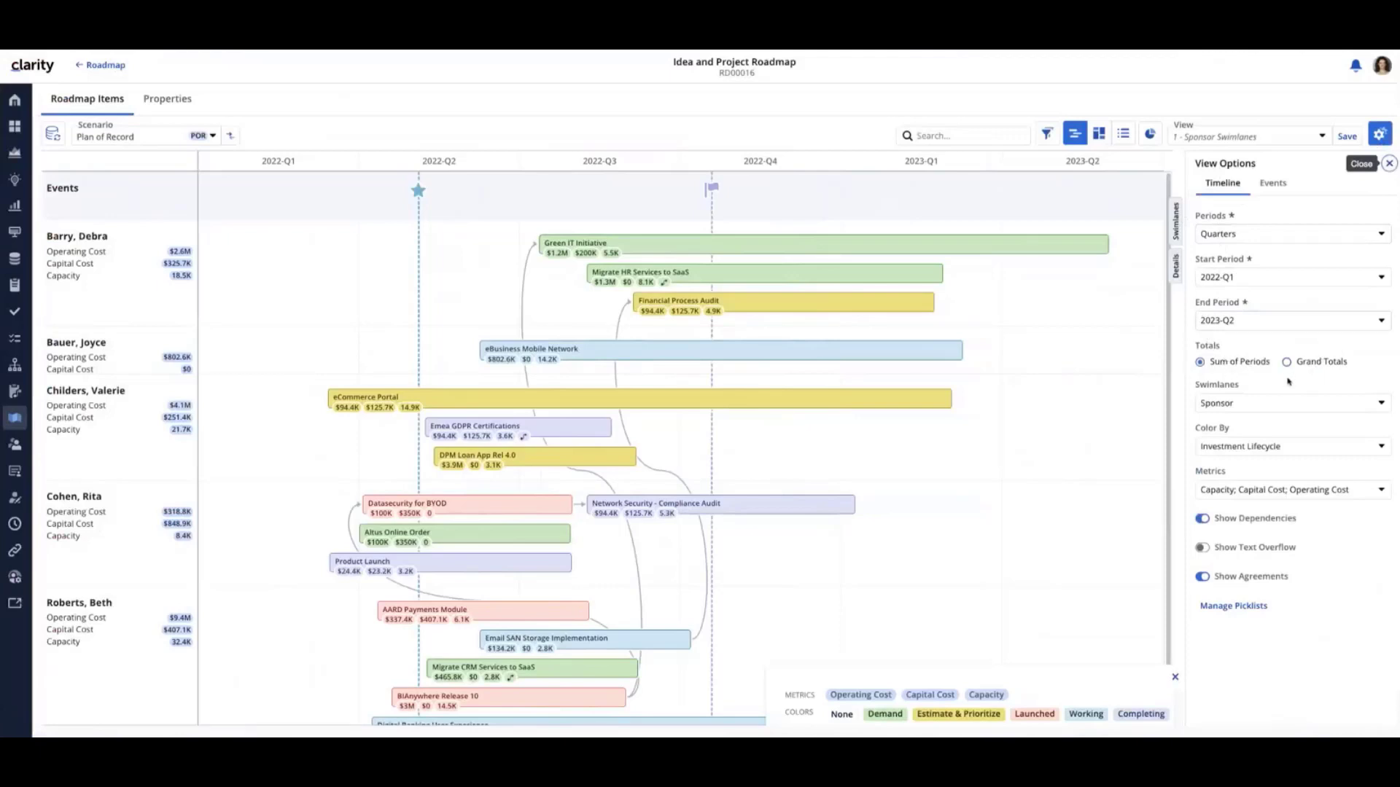
View the roadmap items in the board layout and in the grid layout
click(1102, 137)
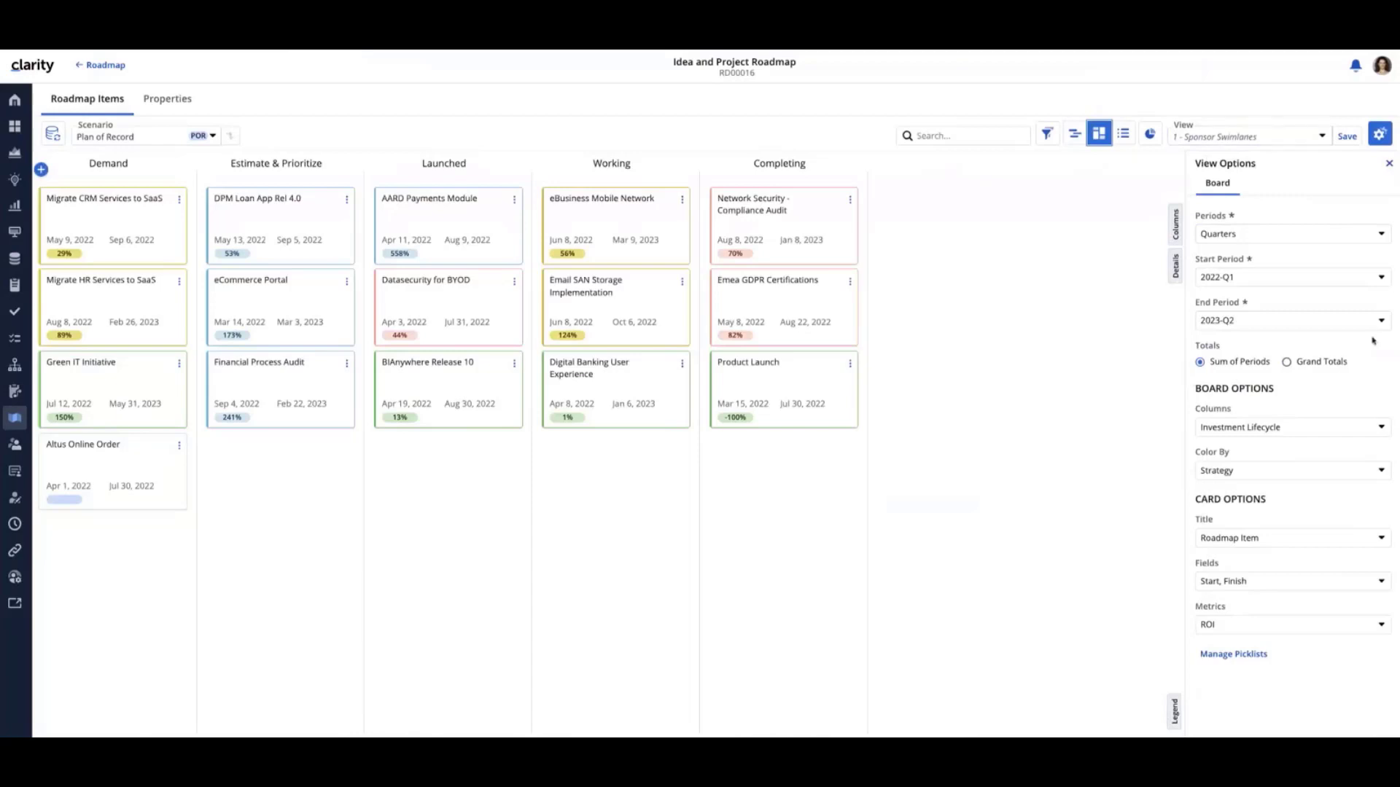
click(1123, 133)
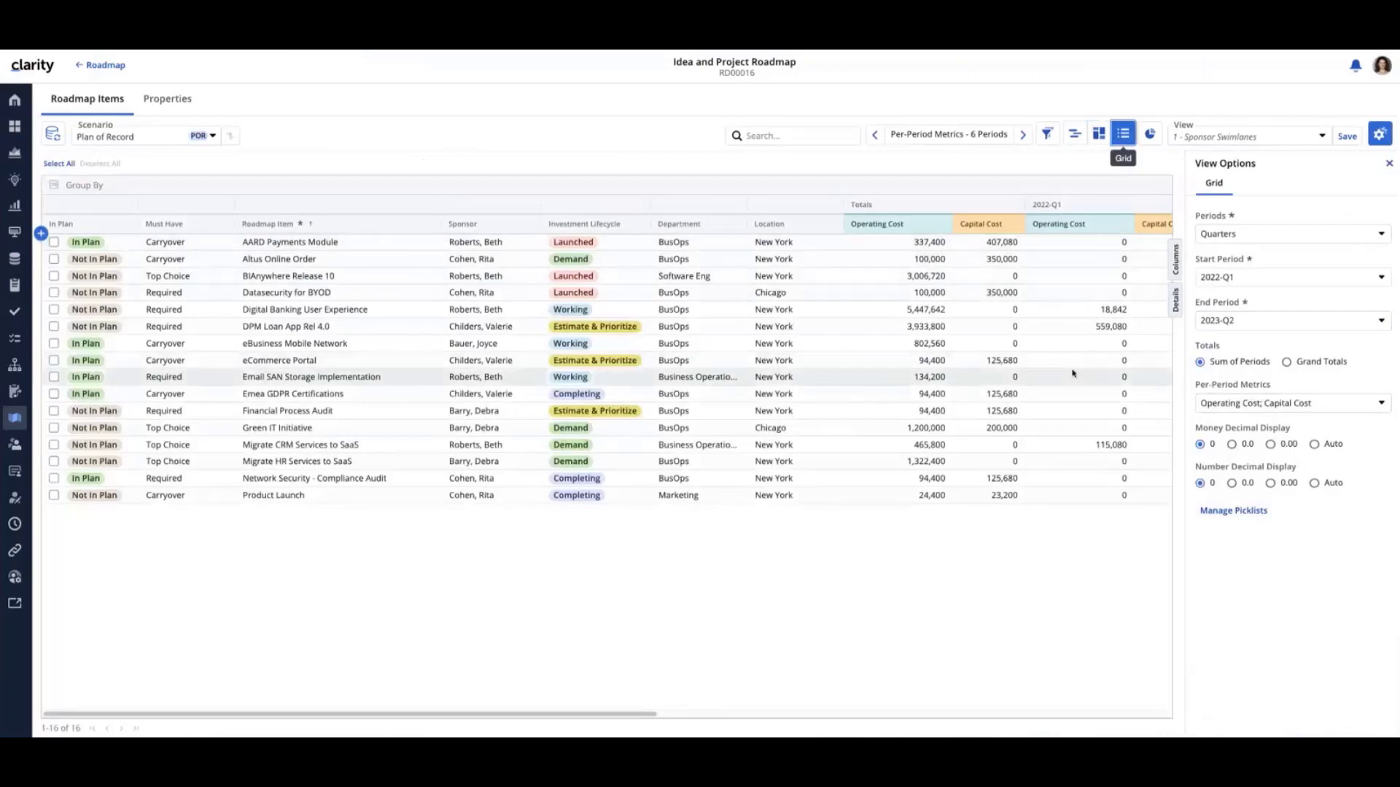
Go to Projects and view them in the board layout and in the timeline layout
click(14, 152)
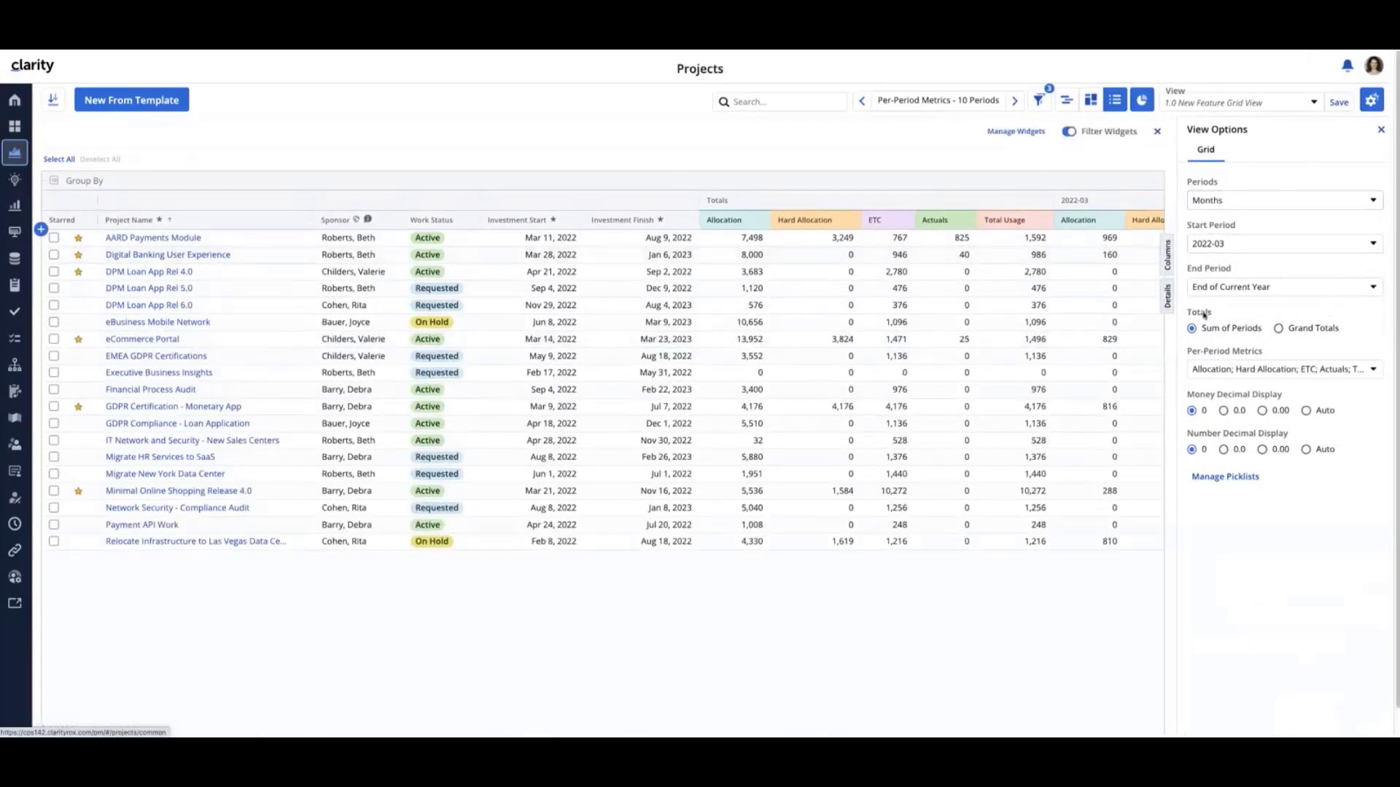
click(1091, 99)
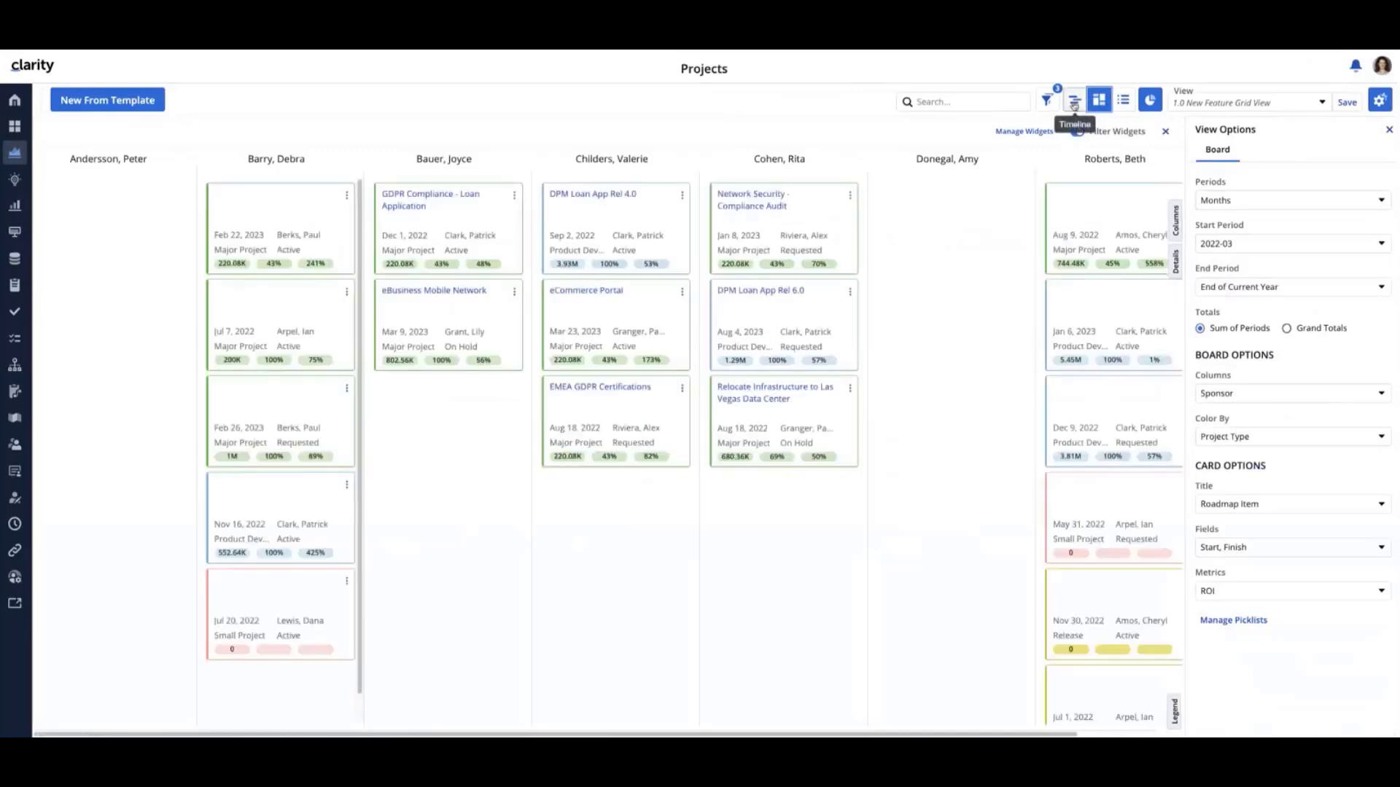
click(1074, 103)
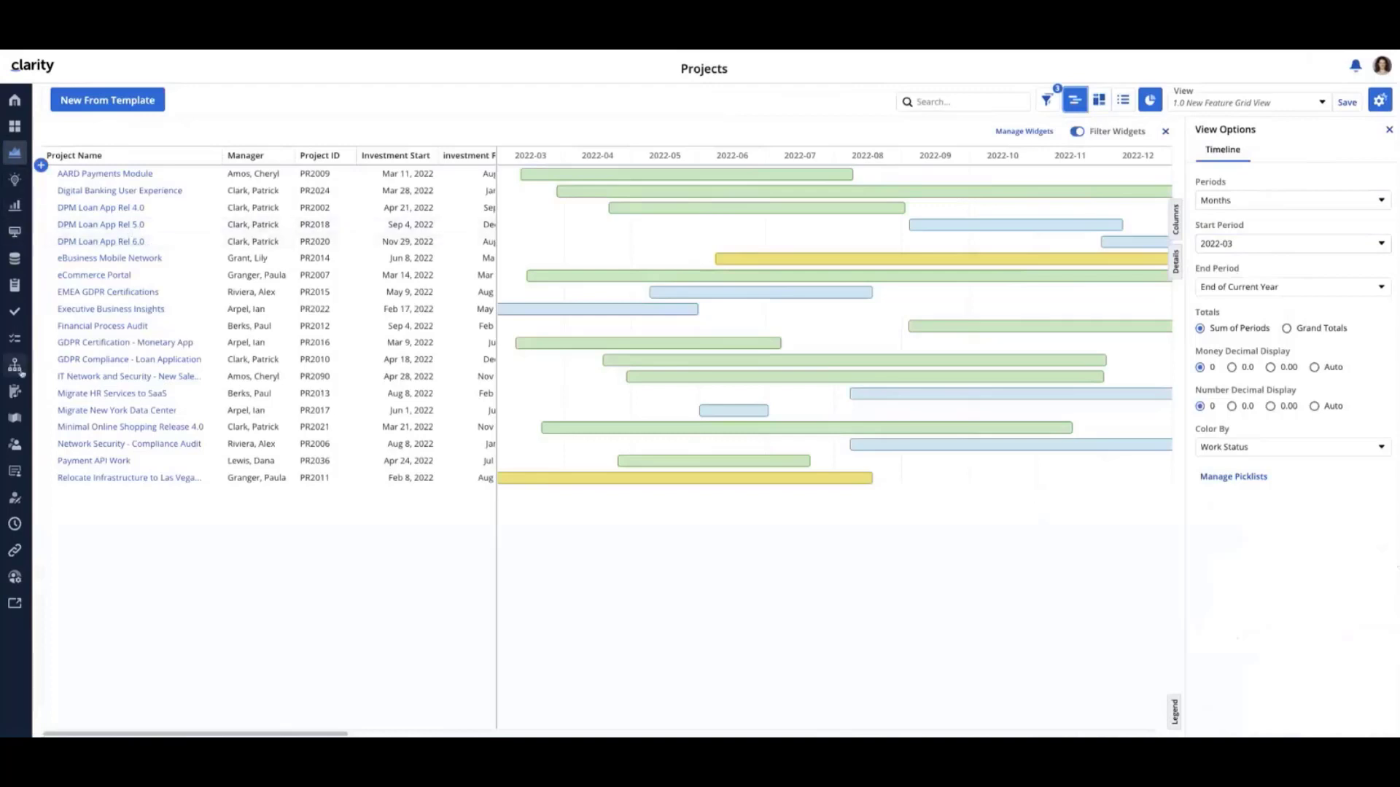
Go to the Roadmaps list, view the details of Idea and Project Roadmap and close them
click(16, 417)
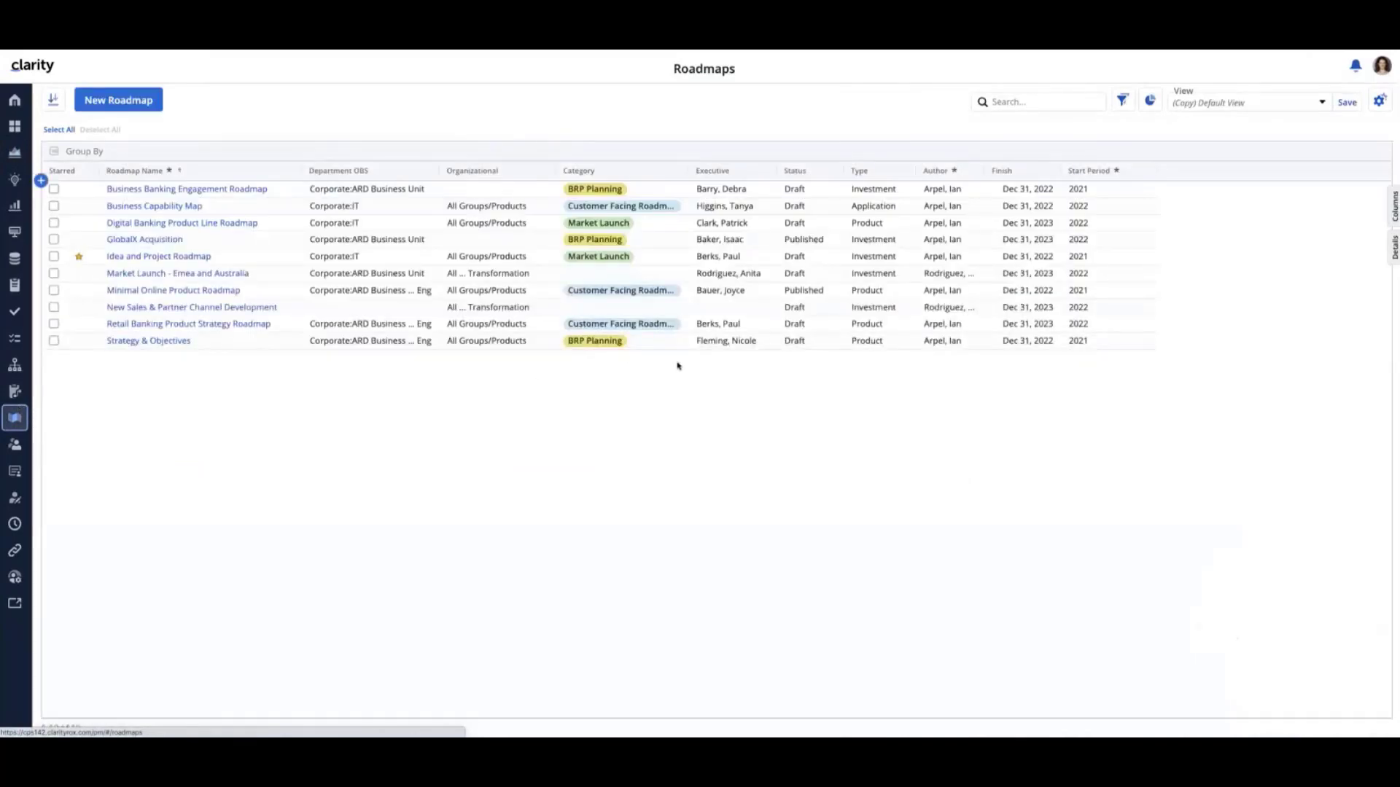
right_click(795, 261)
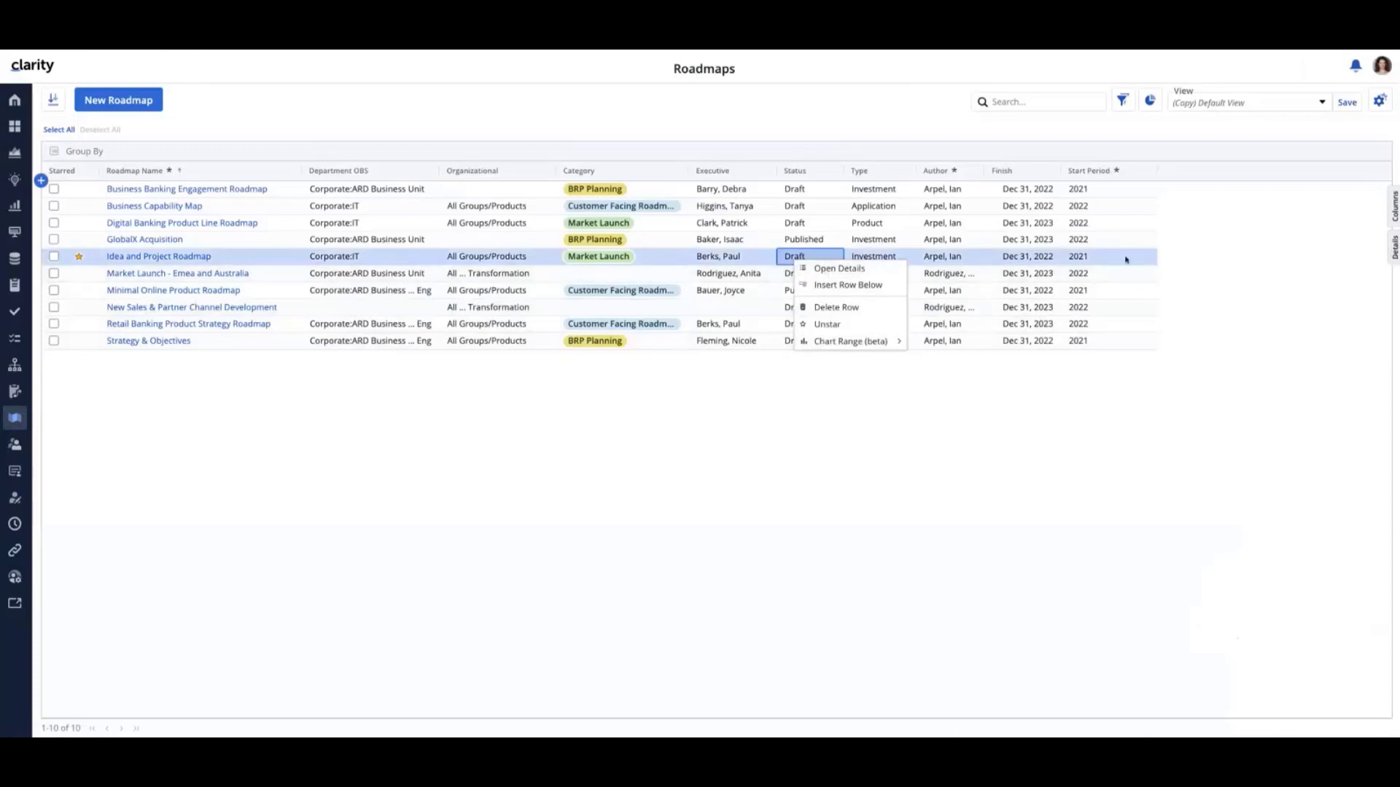
click(826, 269)
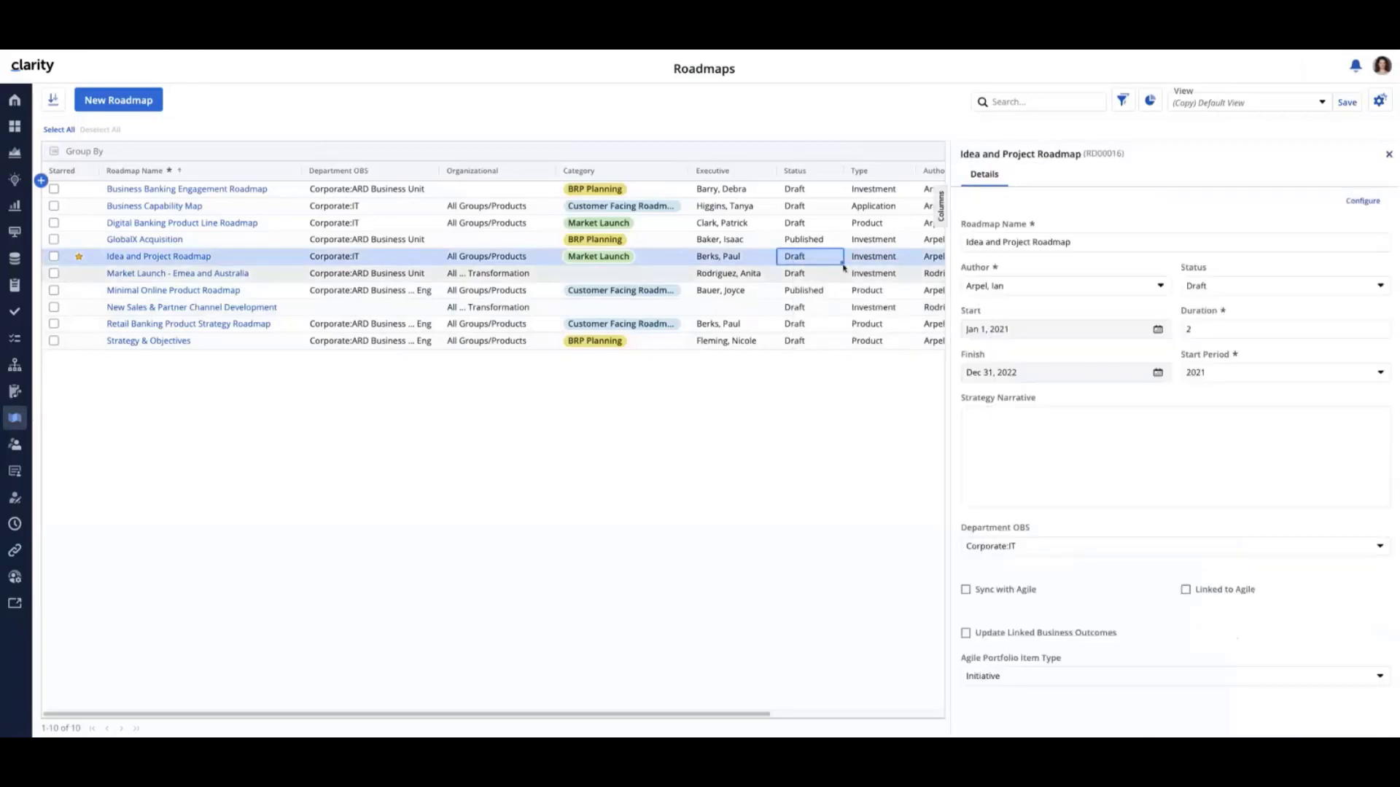
click(1389, 156)
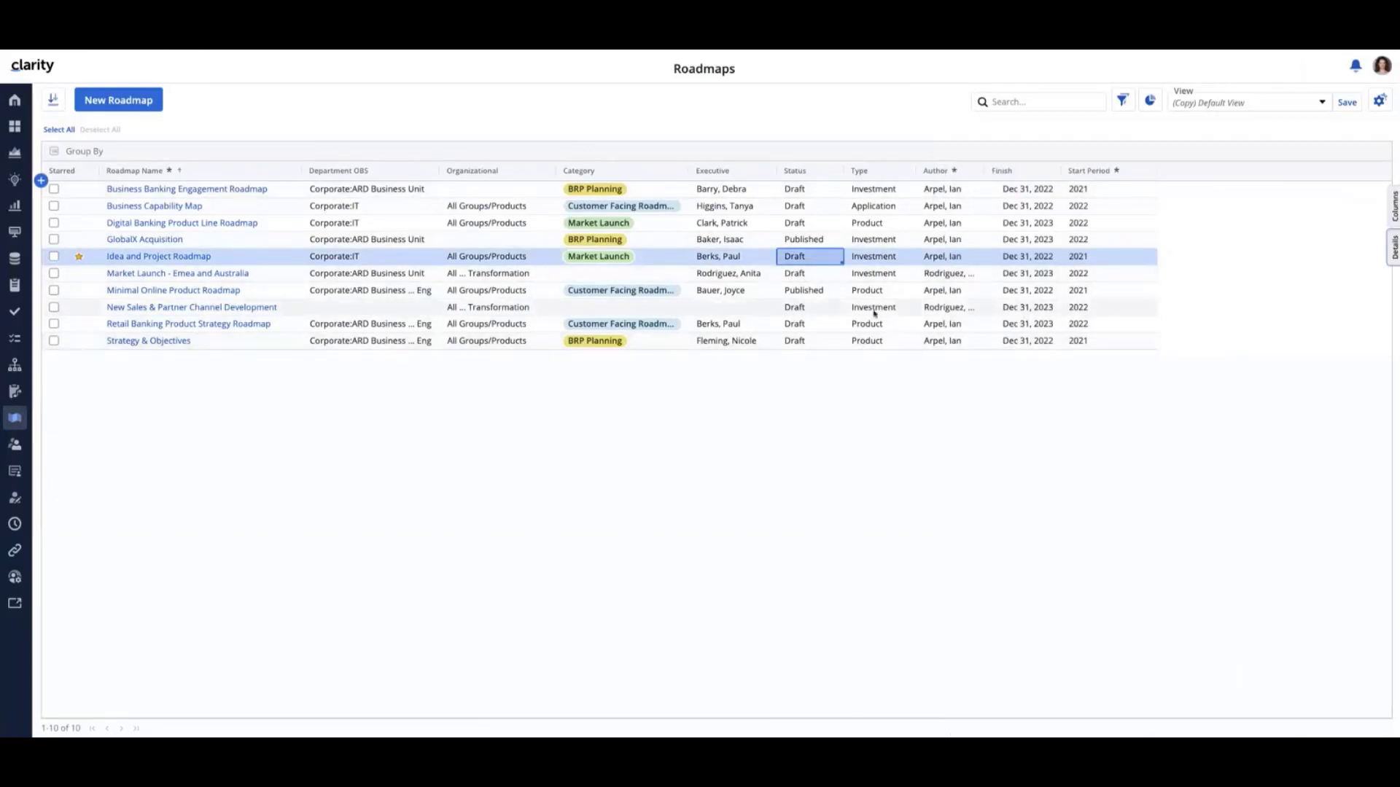
Open Idea and Project Roadmap, hide the view options, and view and close the details of BIAnywhere Release 10
click(142, 257)
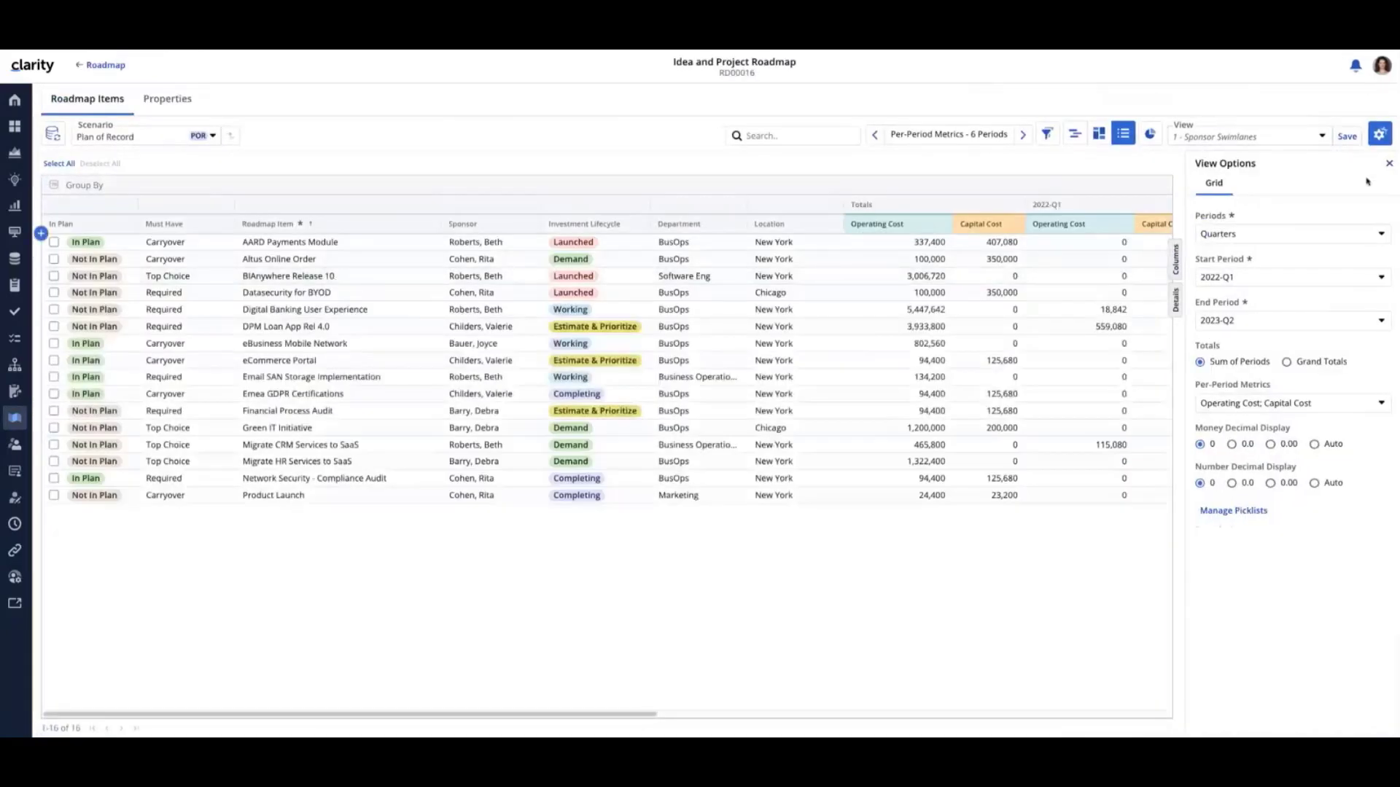
click(1379, 134)
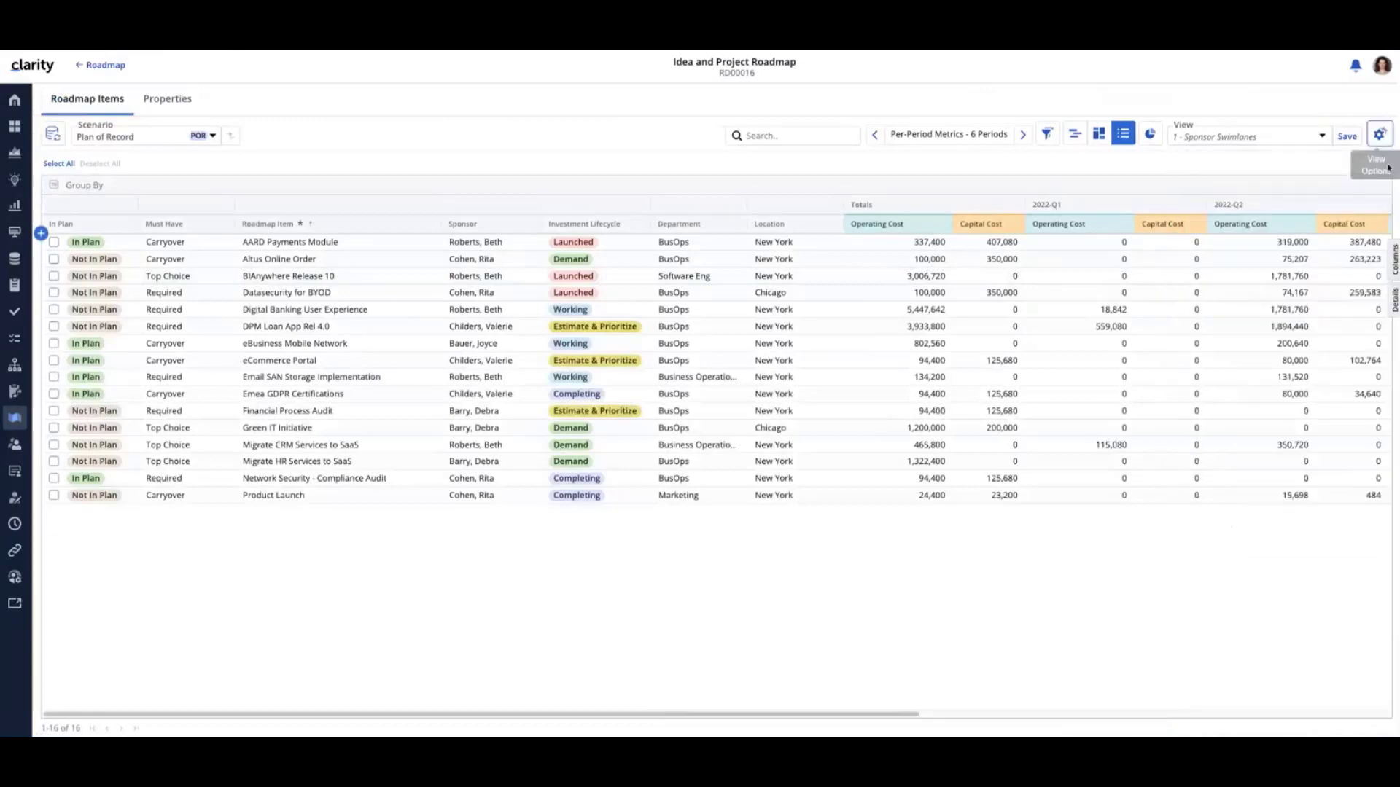
right_click(818, 282)
click(830, 291)
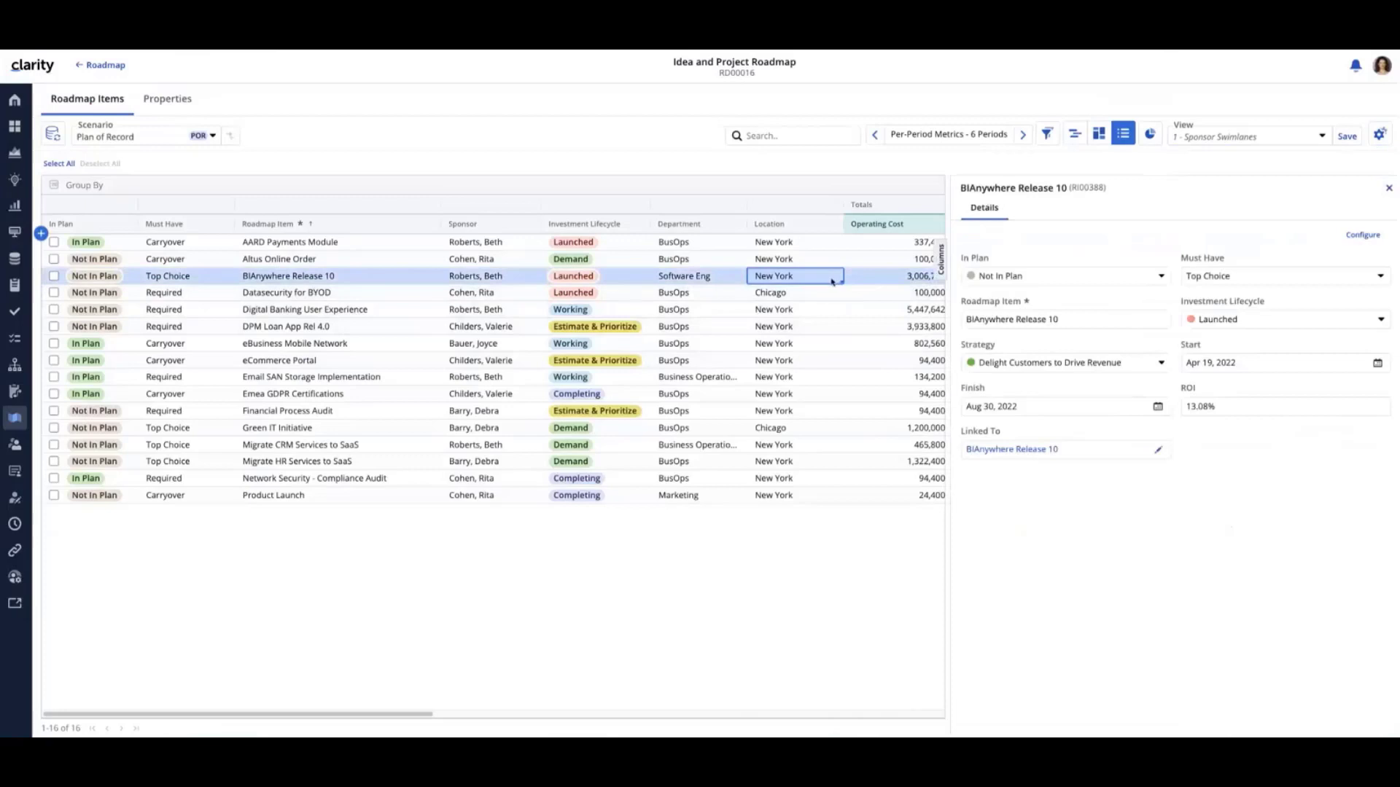
click(1389, 188)
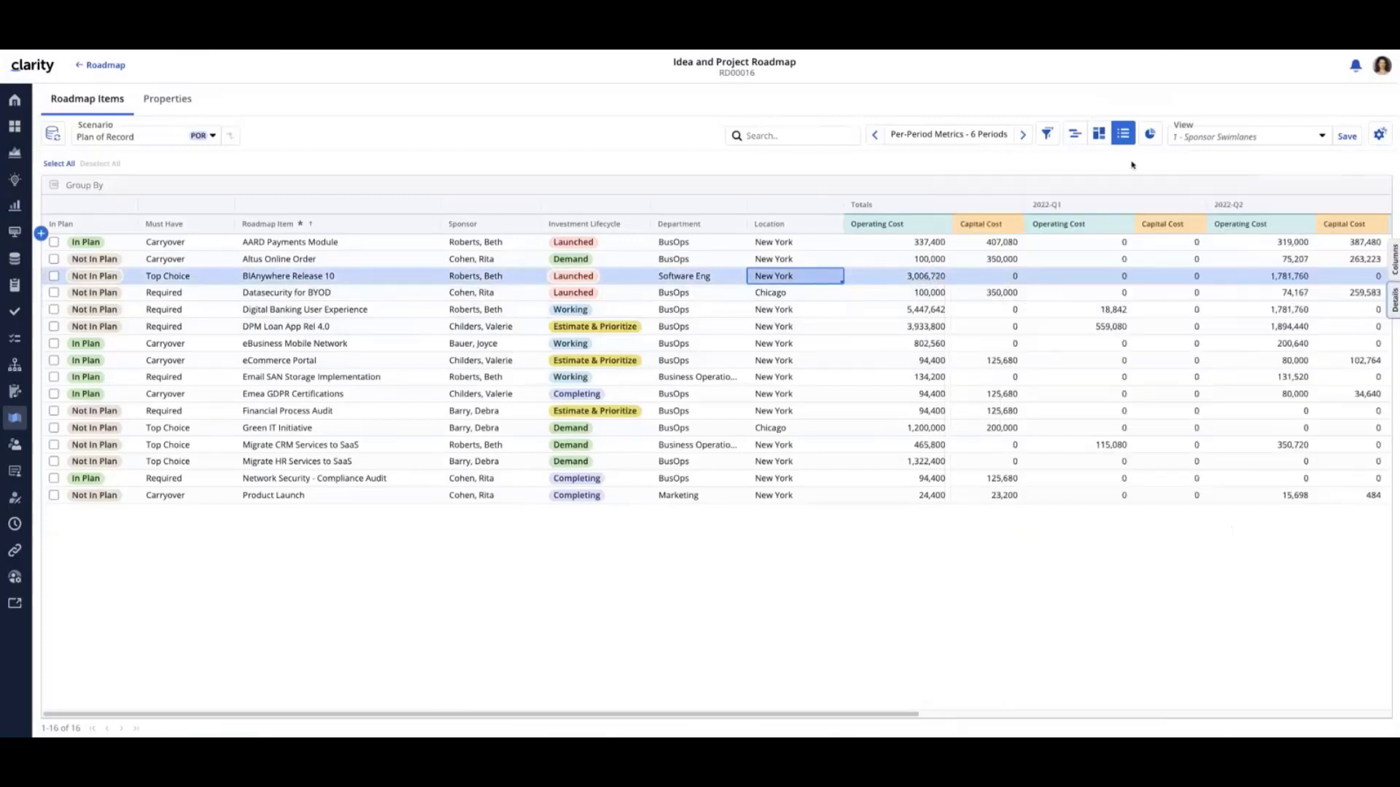
Show the roadmap as a board, then view and close the details of the eBusiness Mobile Network card
click(1099, 140)
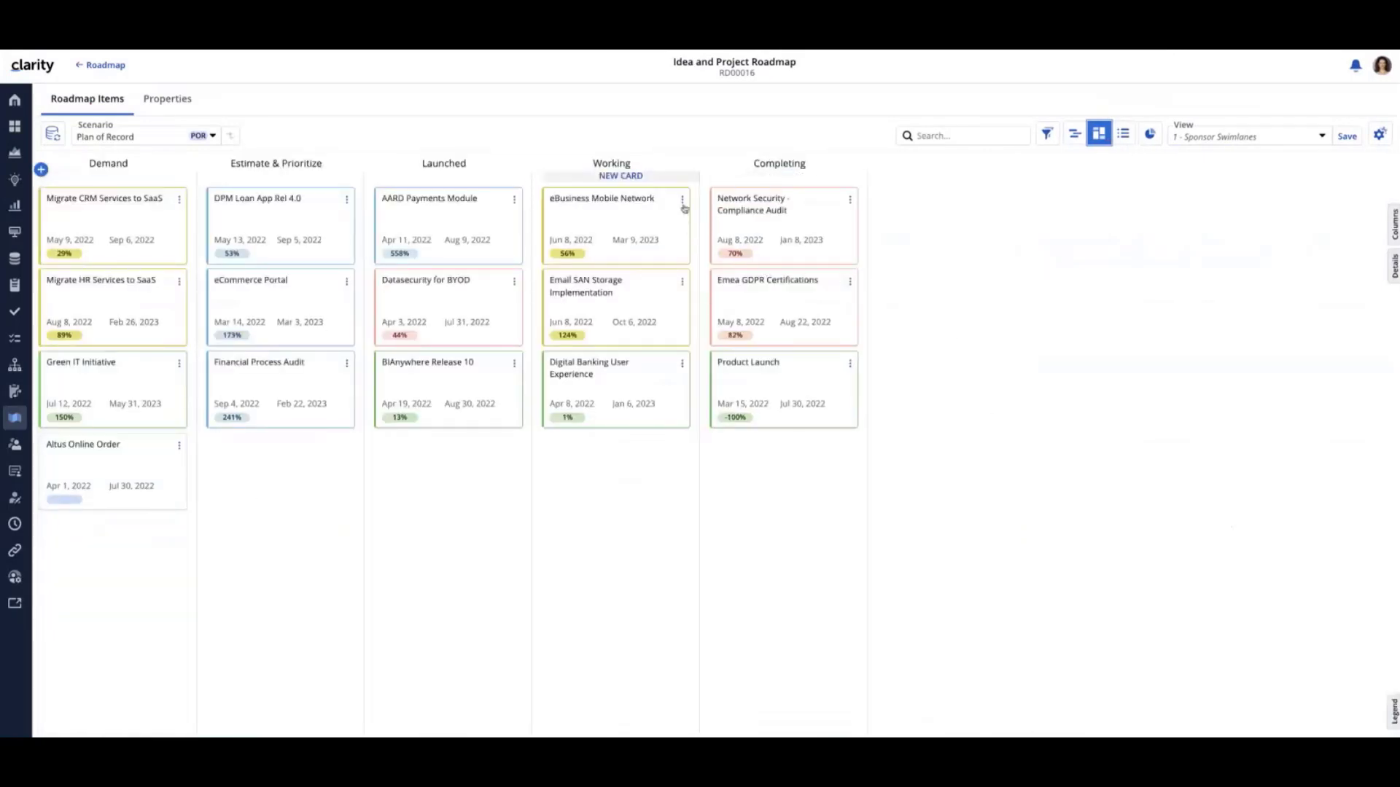
click(683, 200)
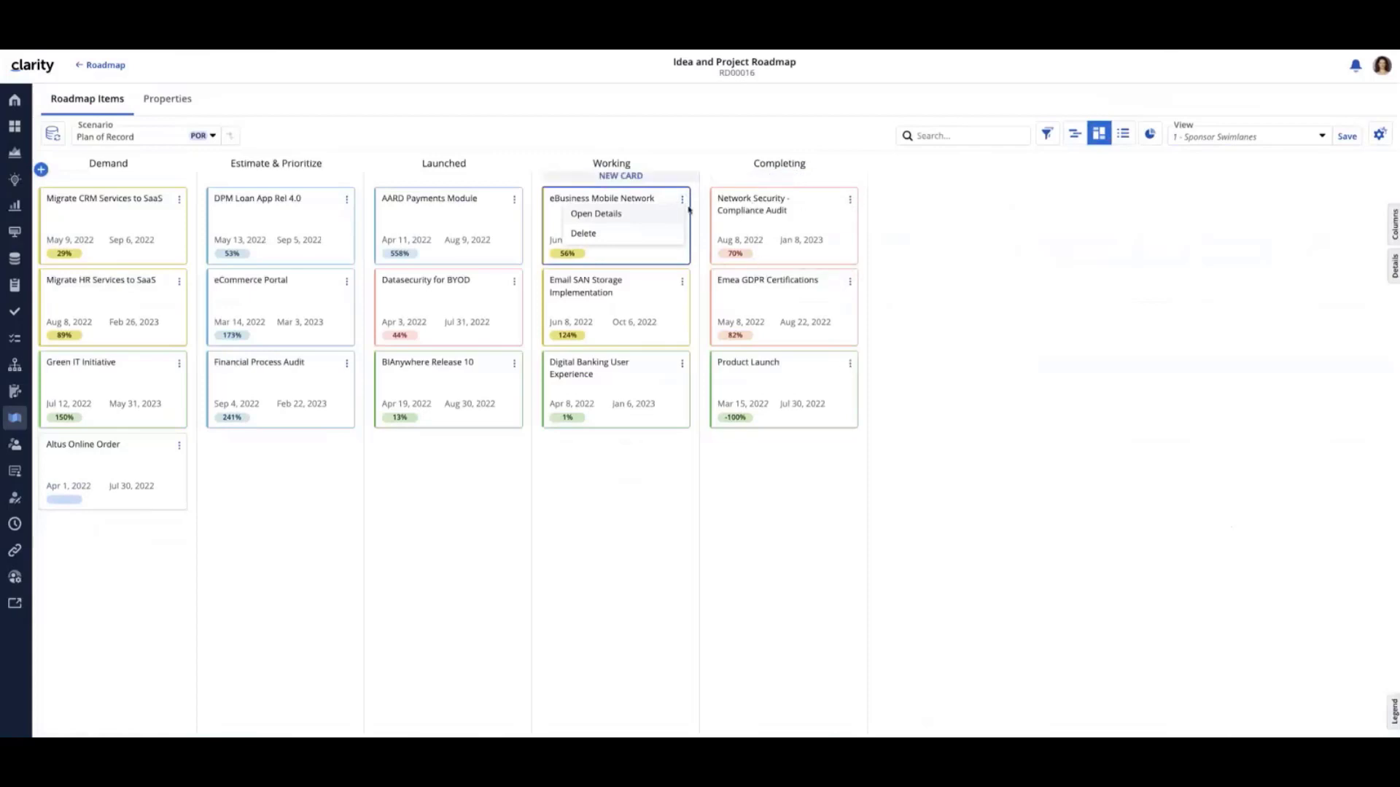
click(589, 217)
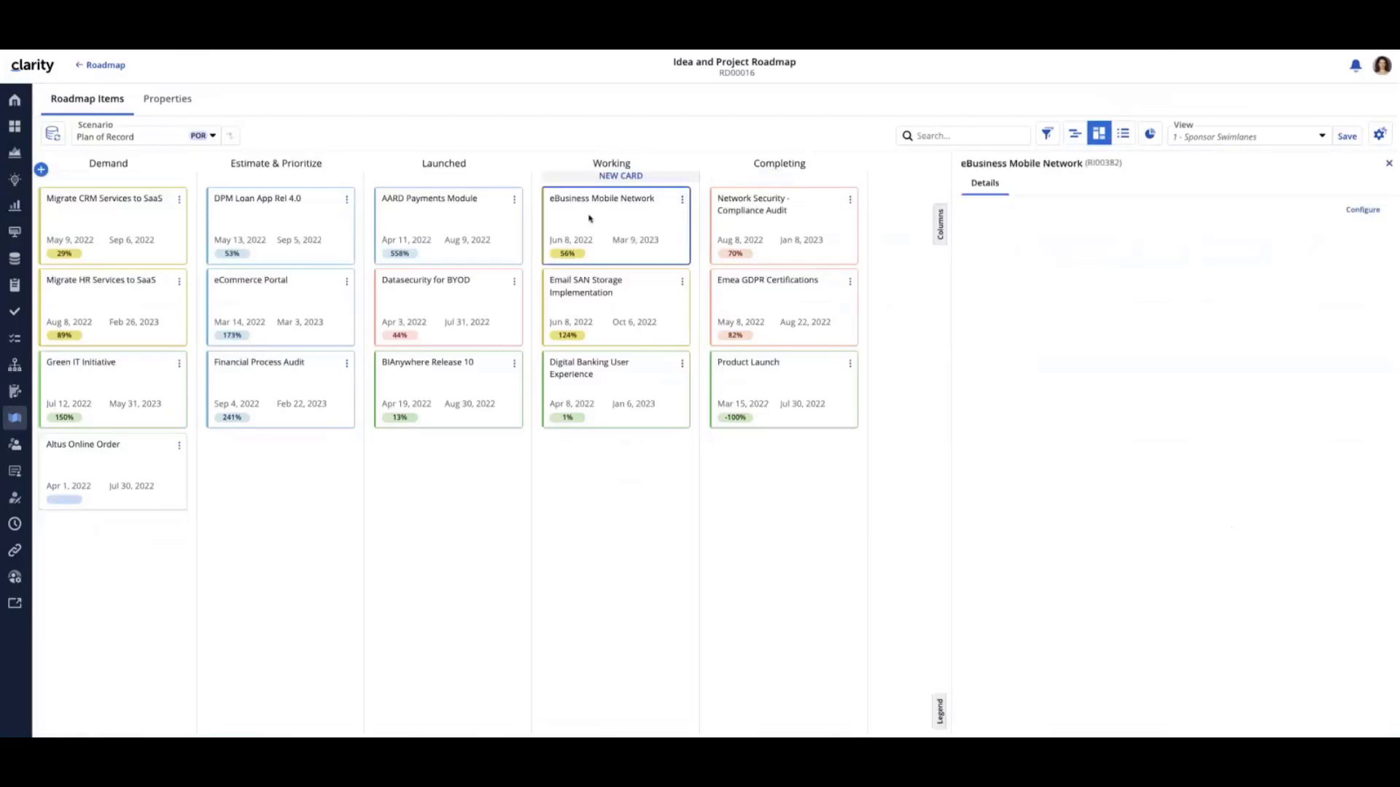
click(1387, 166)
Show the roadmap as a timeline, then view and close the details of Migrate HR Services to SaaS
click(1073, 135)
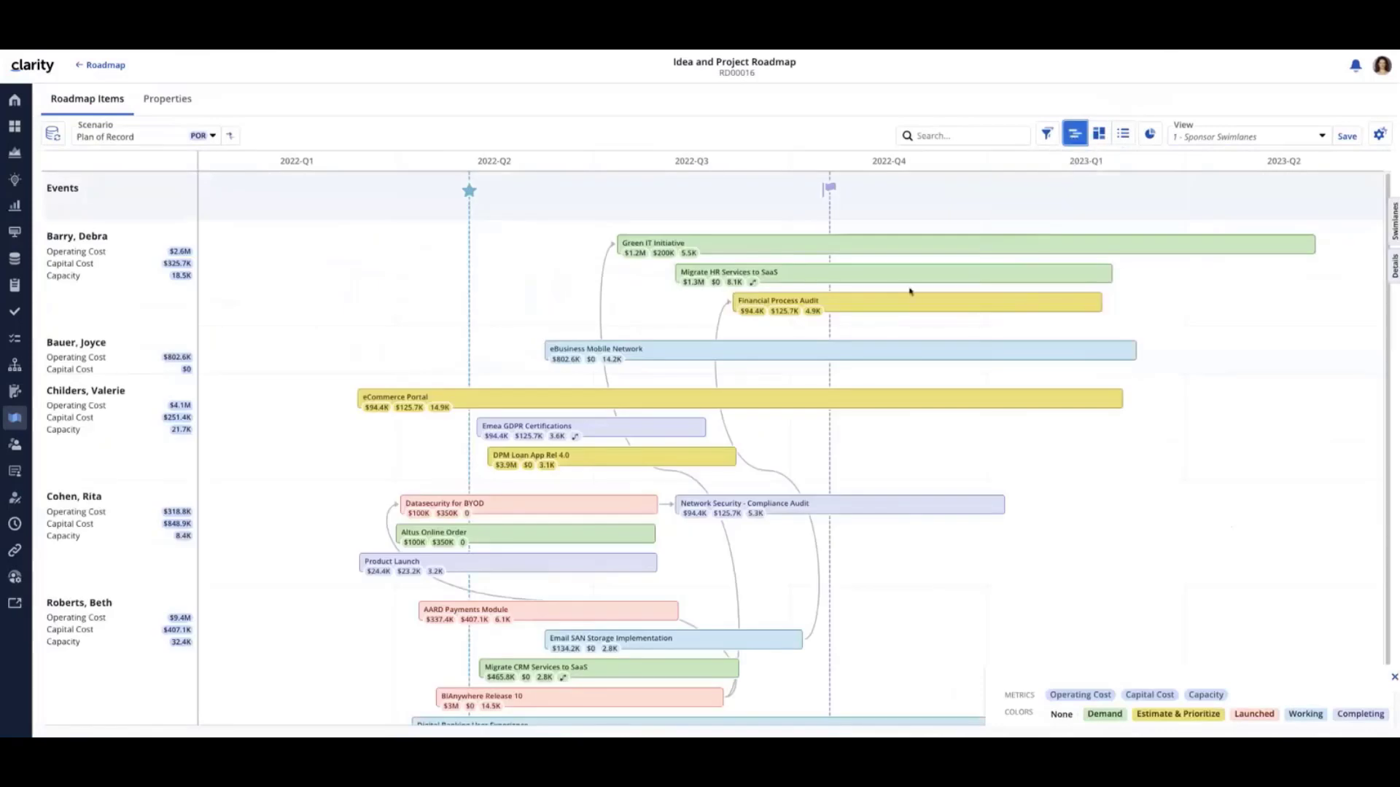
right_click(883, 280)
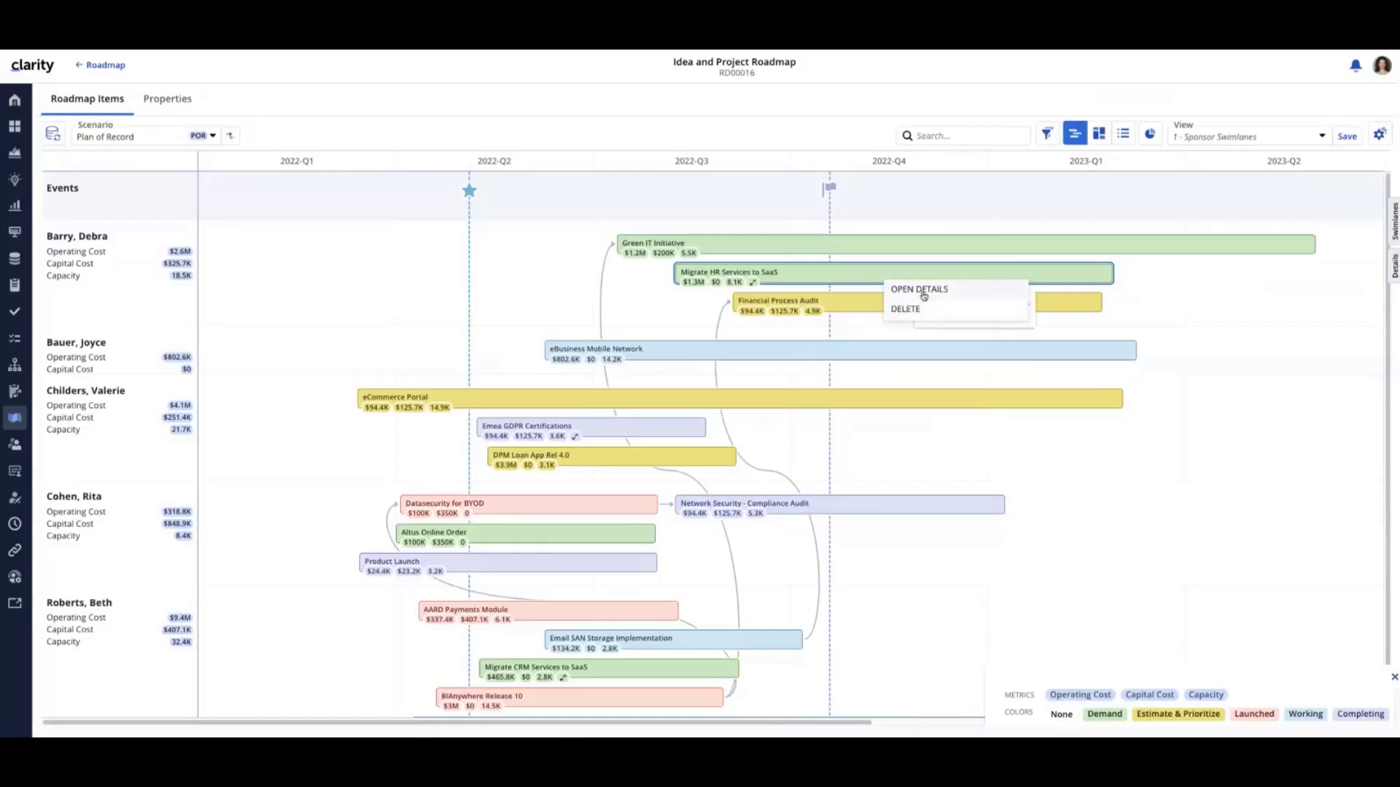
click(920, 290)
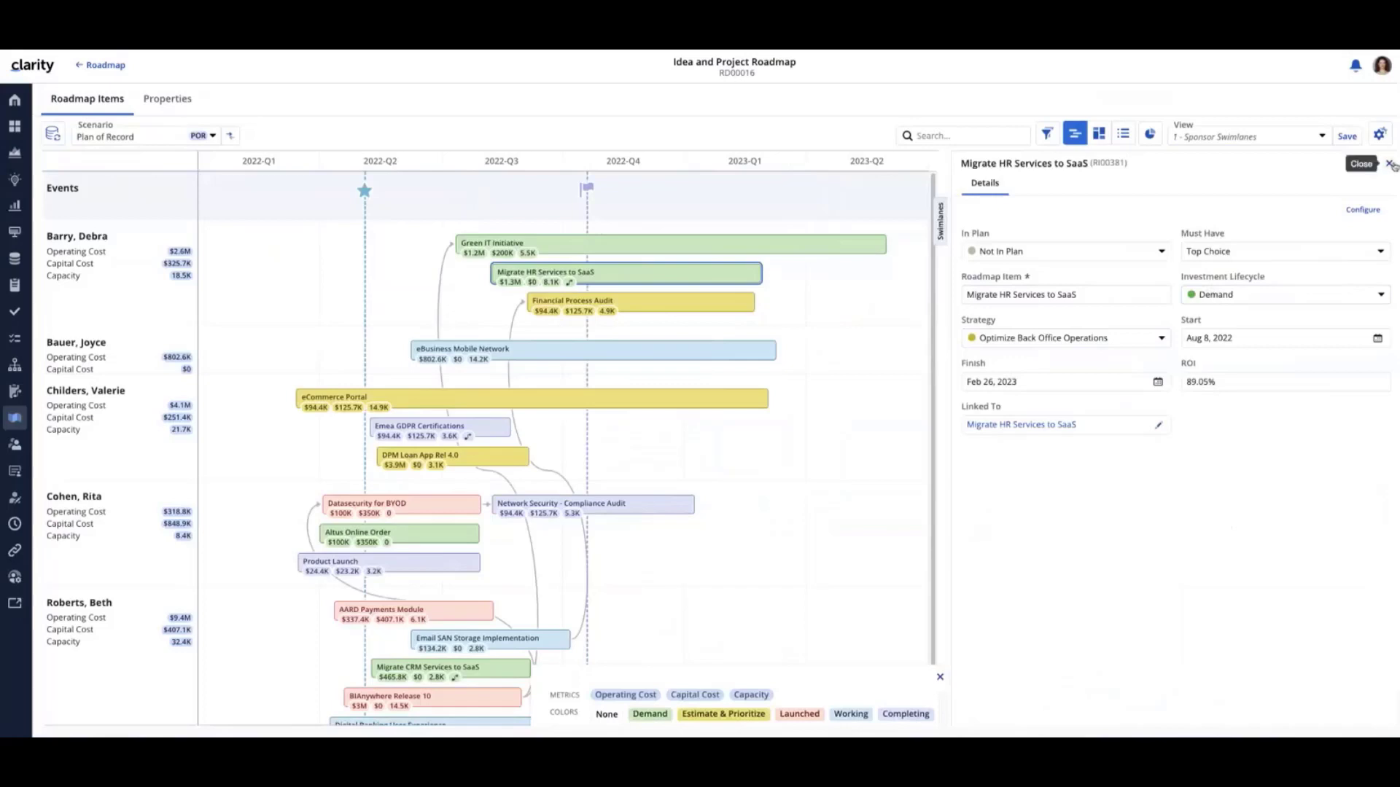
click(1392, 166)
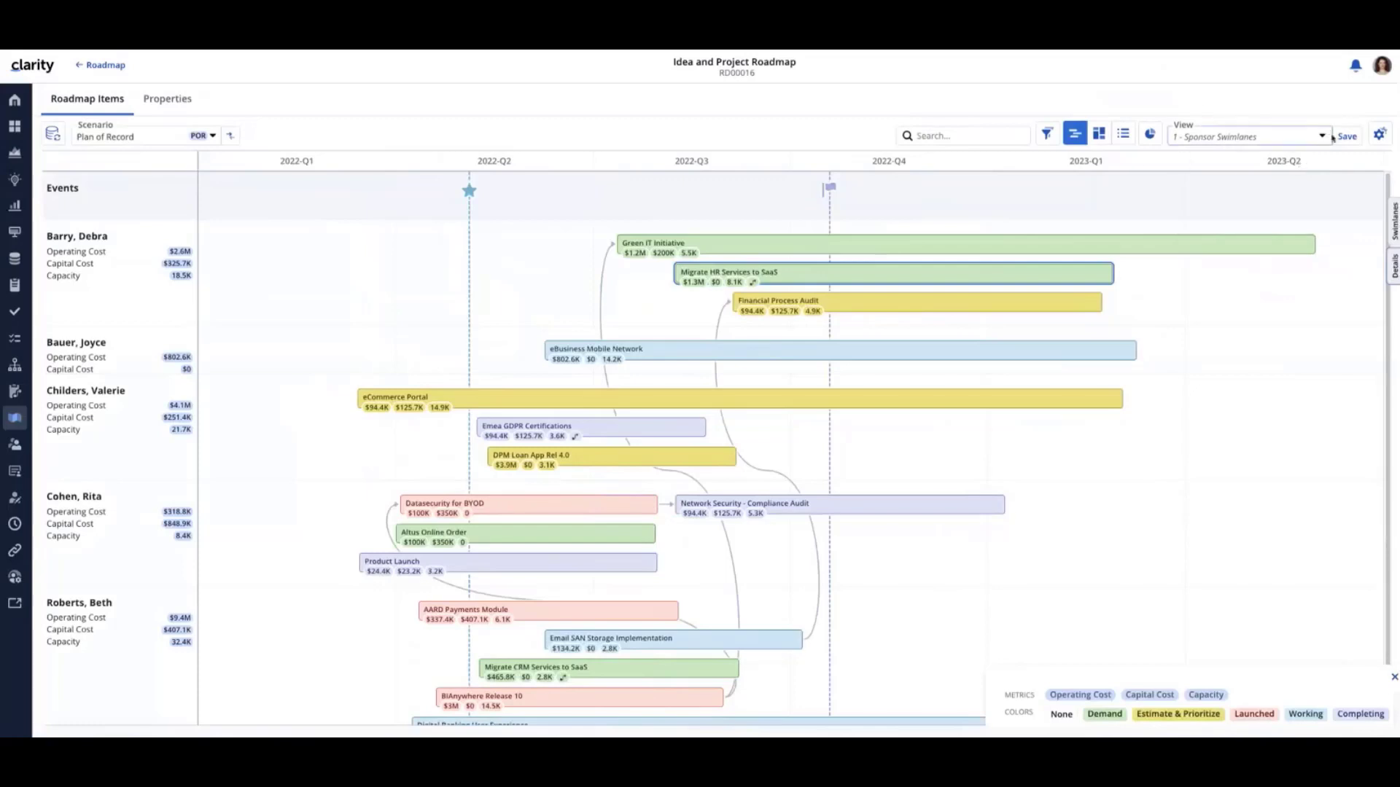
Open the save-as form for the 1 - Sponsor Swimlanes view and highlight the view name
click(1322, 137)
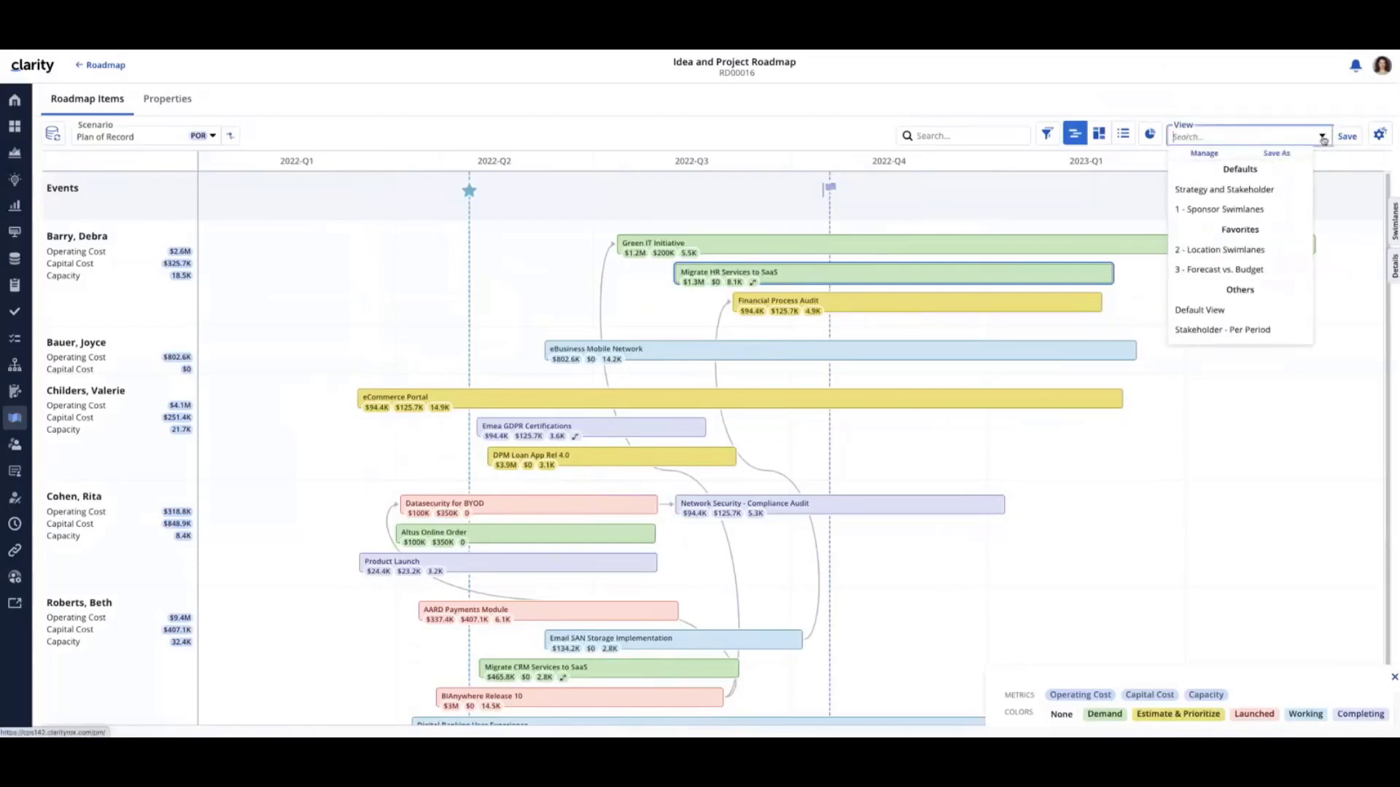
click(1278, 154)
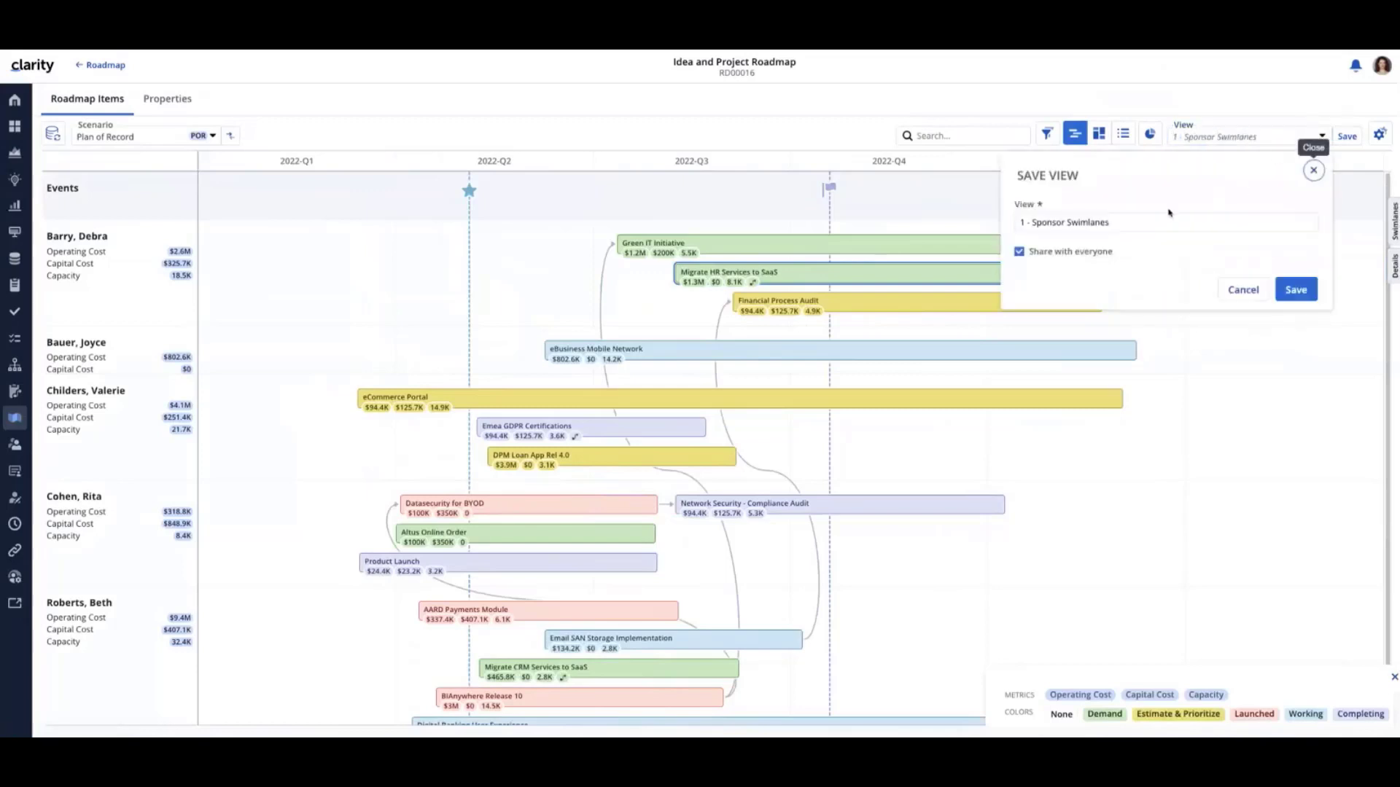
drag(1138, 223, 976, 223)
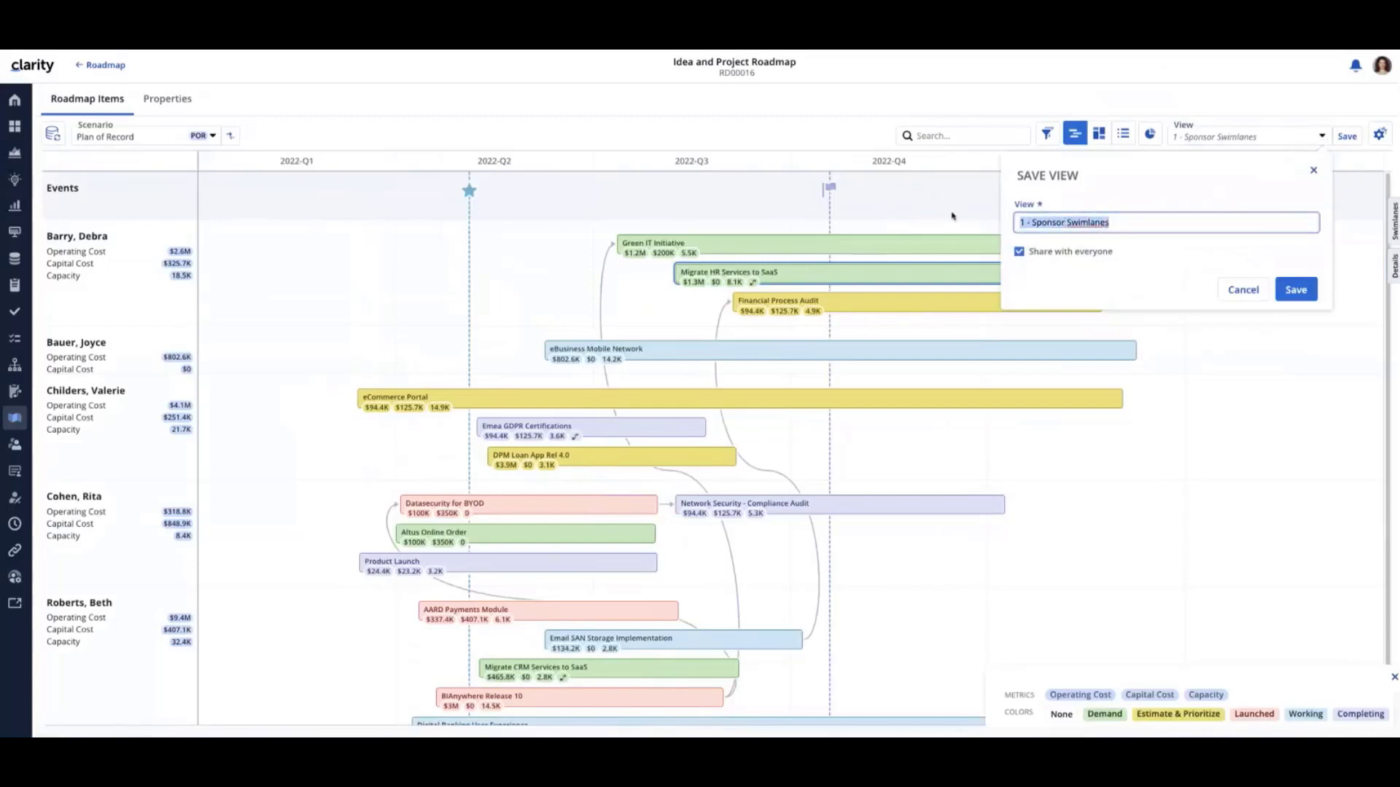
drag(1118, 221, 1023, 221)
drag(1147, 220, 965, 223)
click(1116, 263)
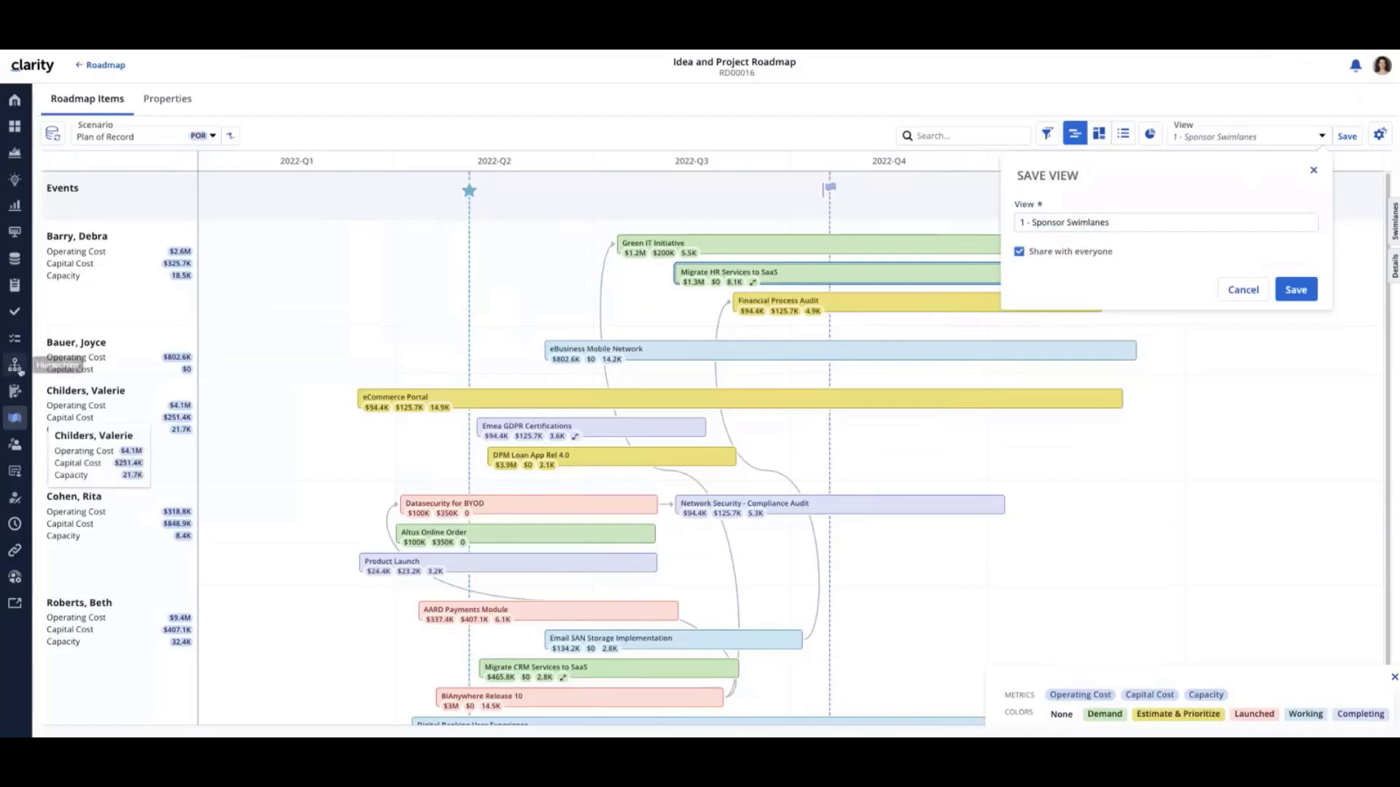
Go to Hierarchies, open the save-as form for the Default view, highlight its name and close the form without saving
click(15, 365)
click(1207, 101)
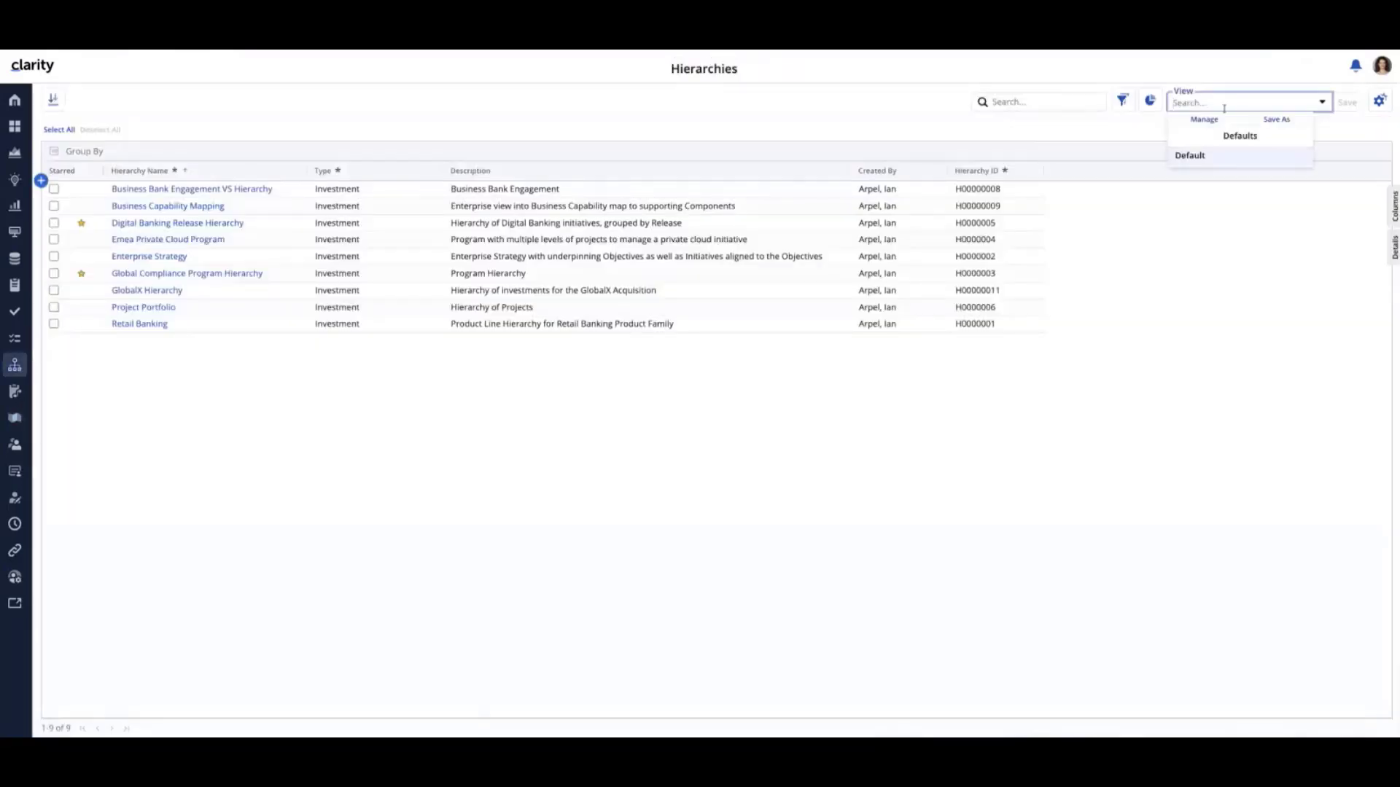
click(1275, 119)
drag(1101, 189, 891, 188)
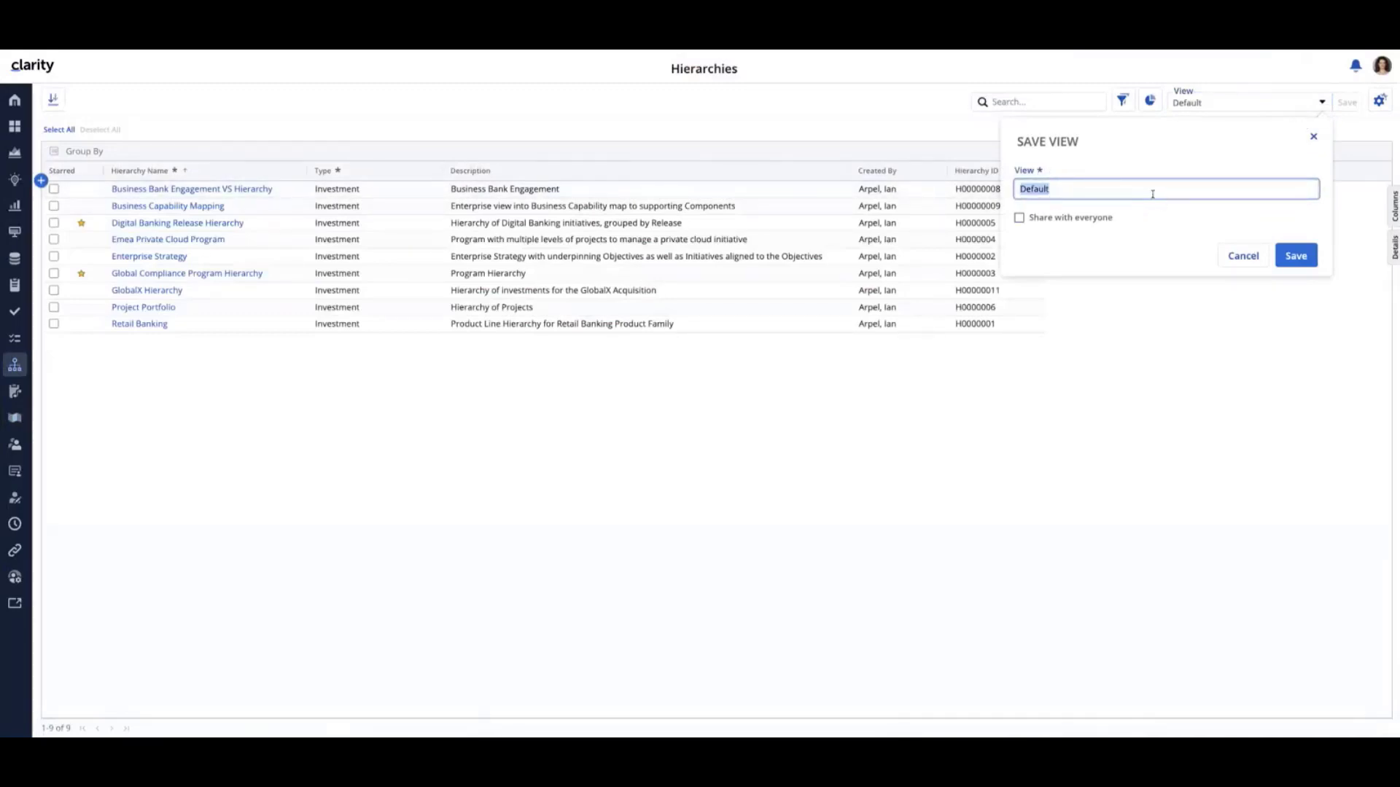
click(1313, 136)
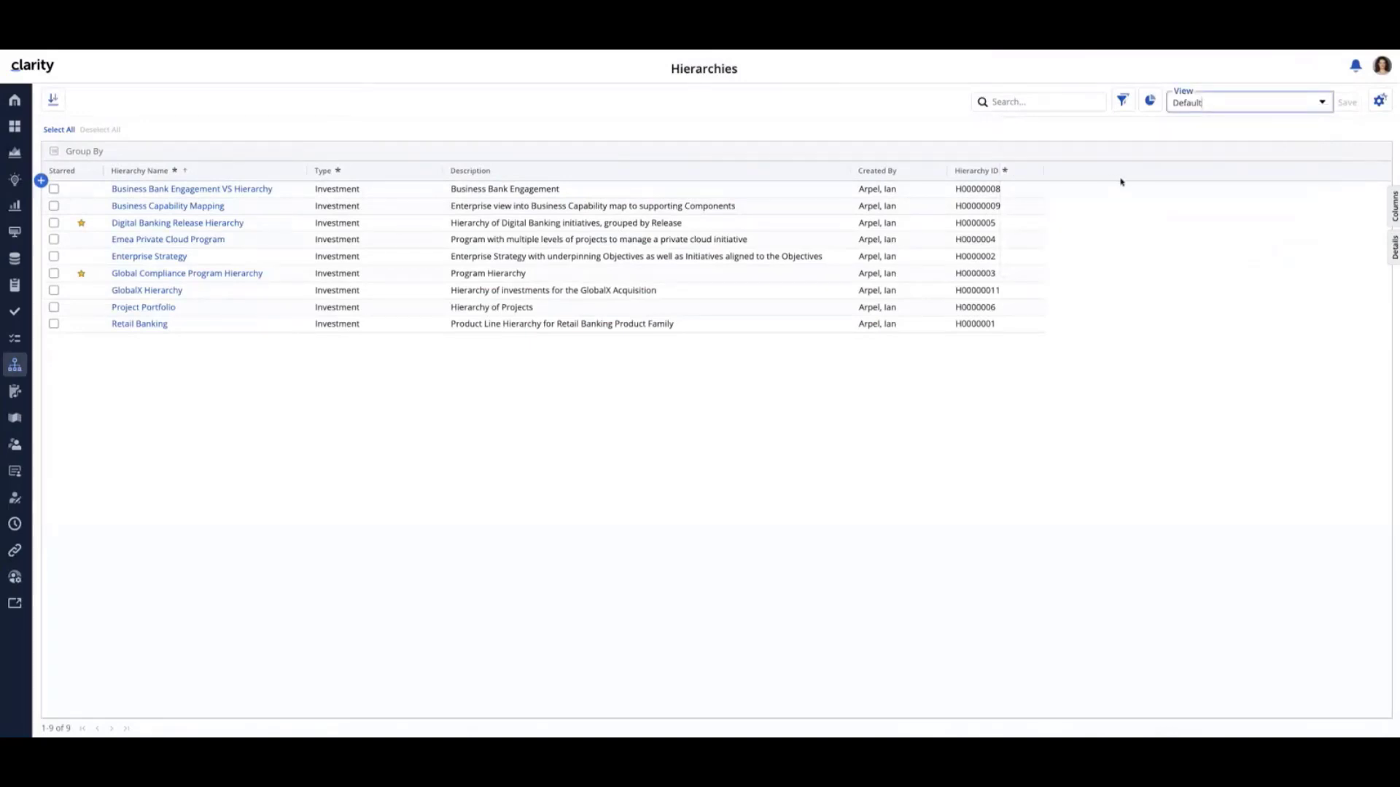
Look at the Investments page, then reopen Idea and Project Roadmap and show it in the grid layout
click(14, 207)
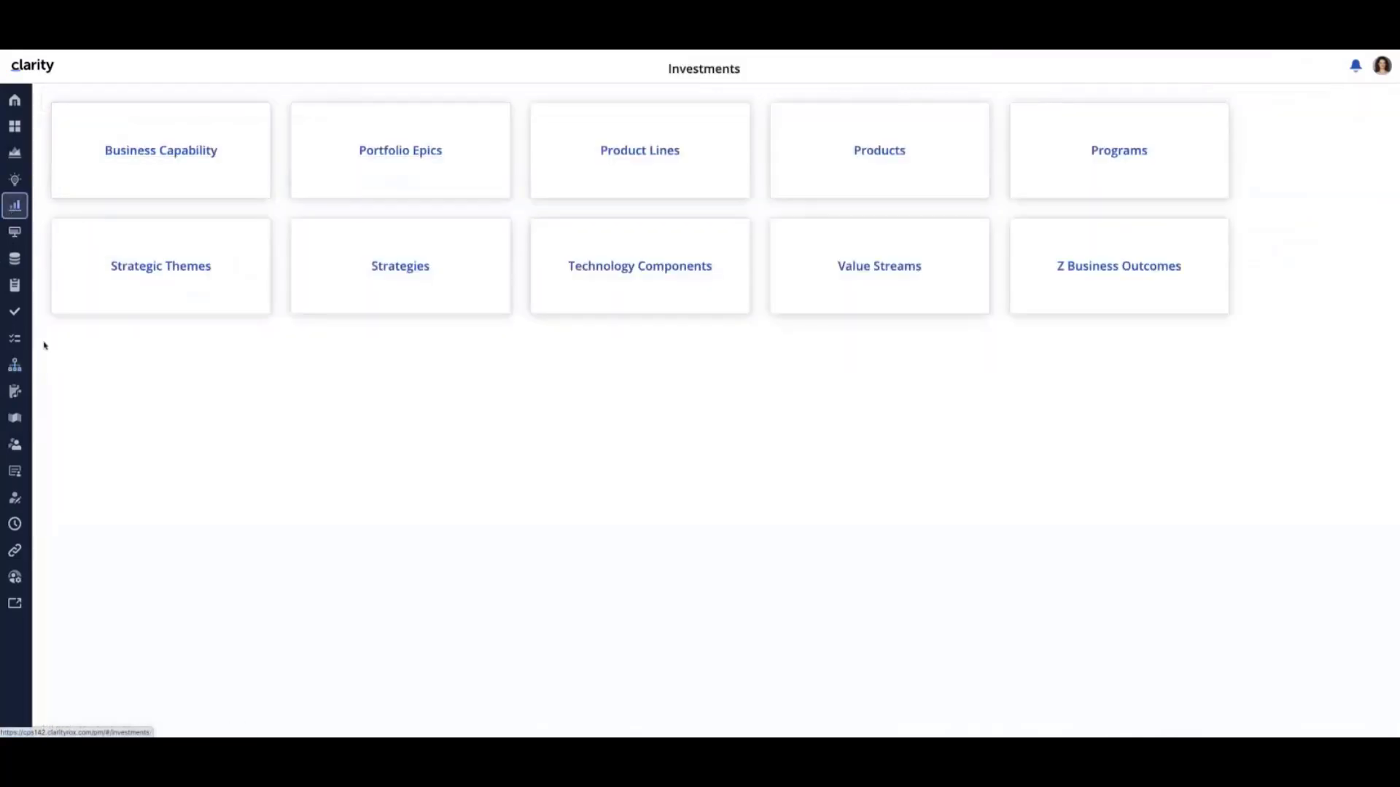
click(15, 419)
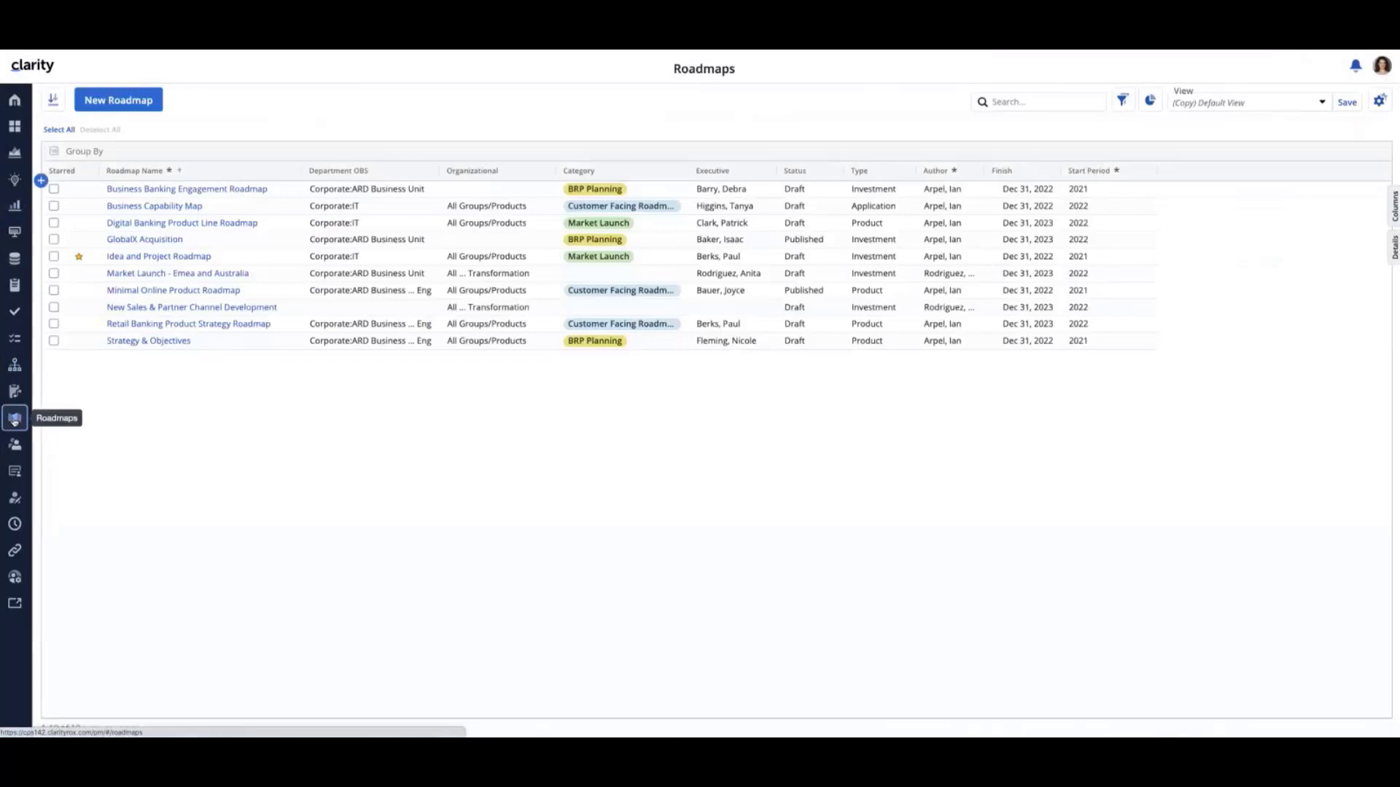
click(151, 257)
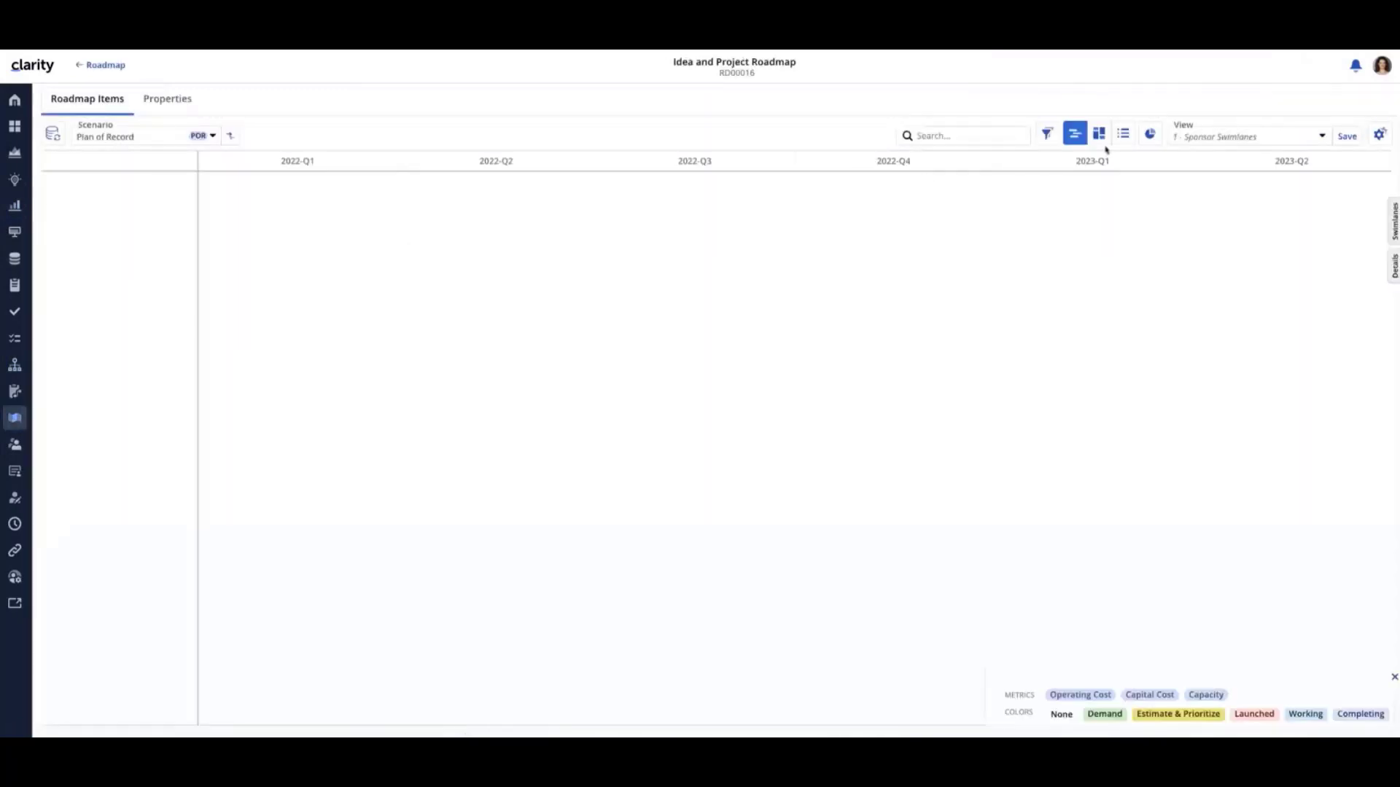
click(1123, 134)
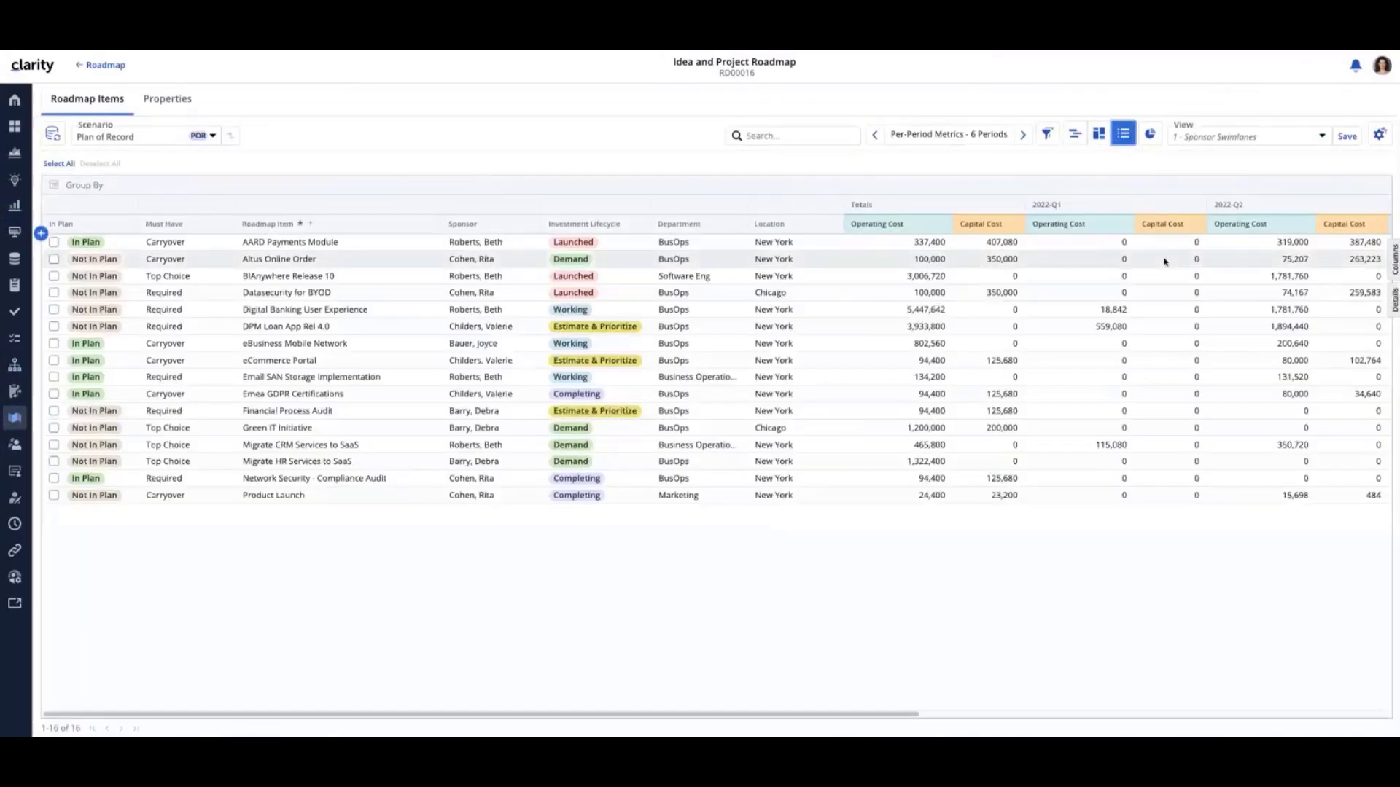
Enable VoiceOver in the macOS accessibility options and move keyboard focus to the roadmap grid's Add Row control
key(Tab)
key(alt+super+F5)
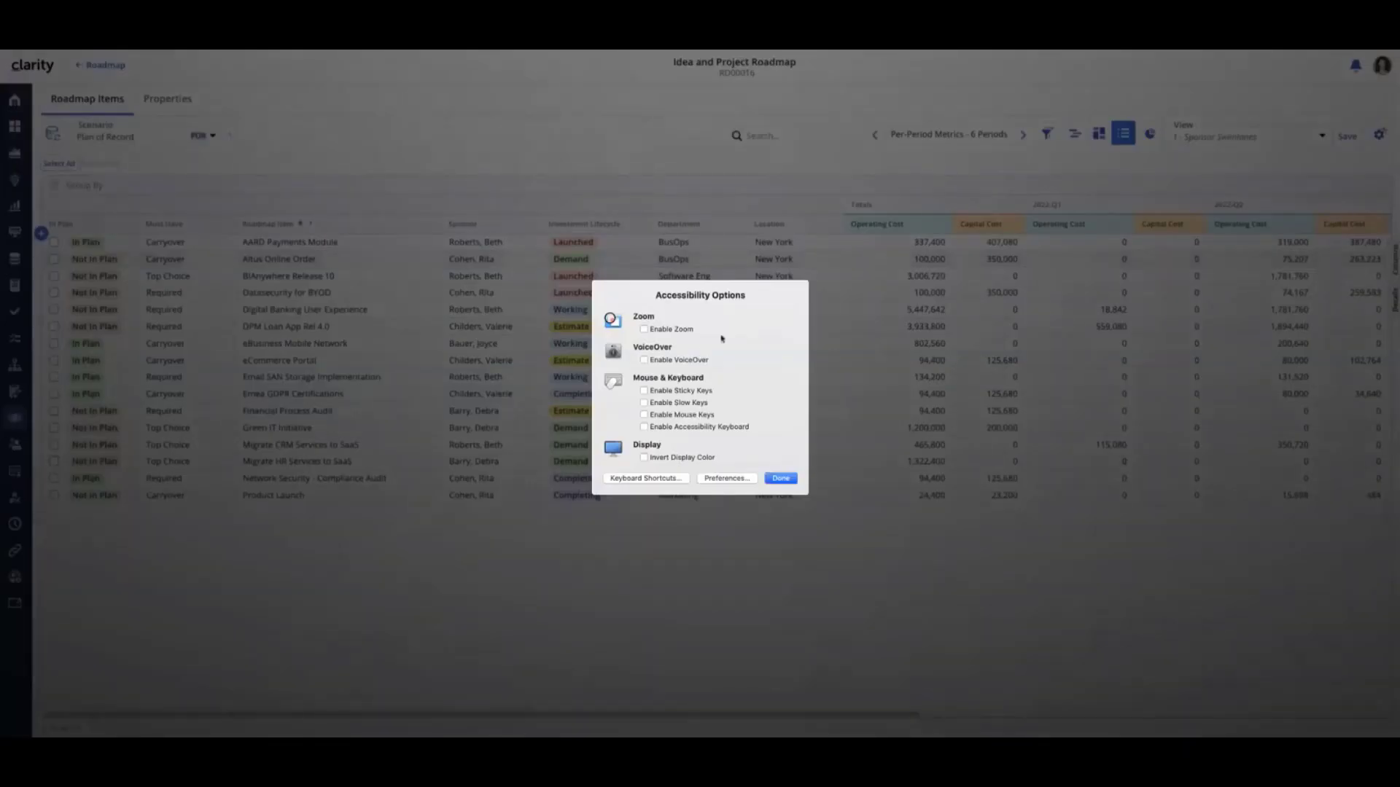
click(643, 360)
click(781, 478)
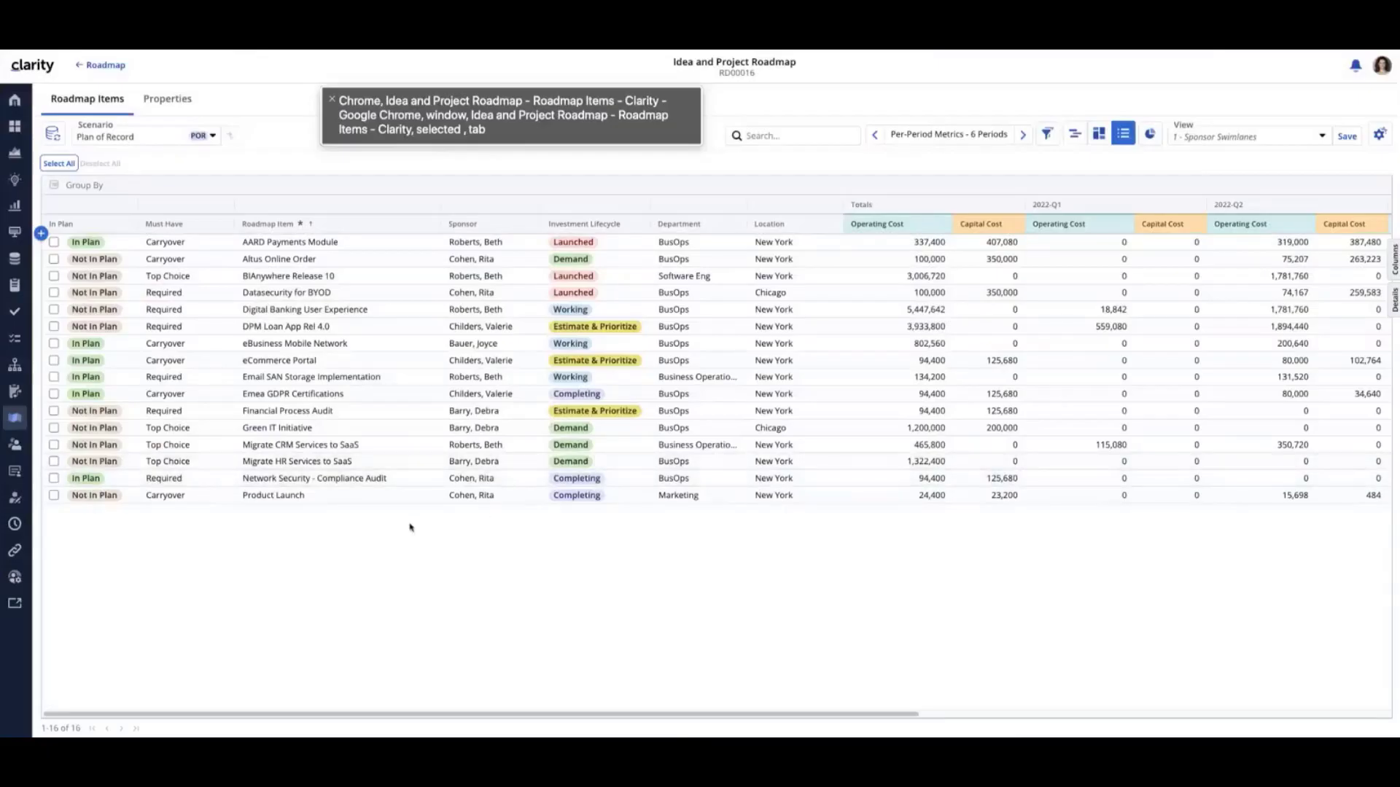
key(Tab)
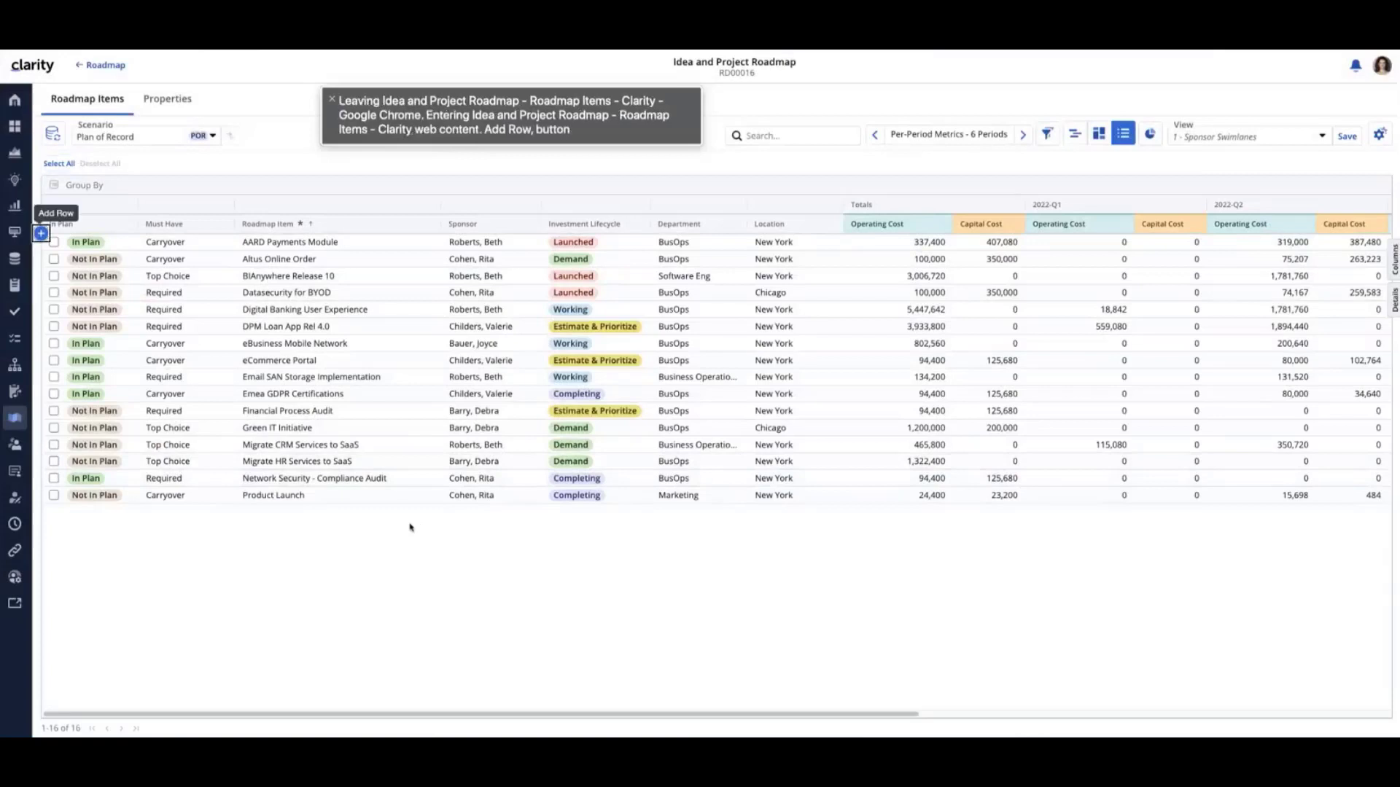
Select the Altus Online Order row in the roadmap grid using only the keyboard, delete it and confirm the deletion
key(Tab)
key(Down)
key(Down)
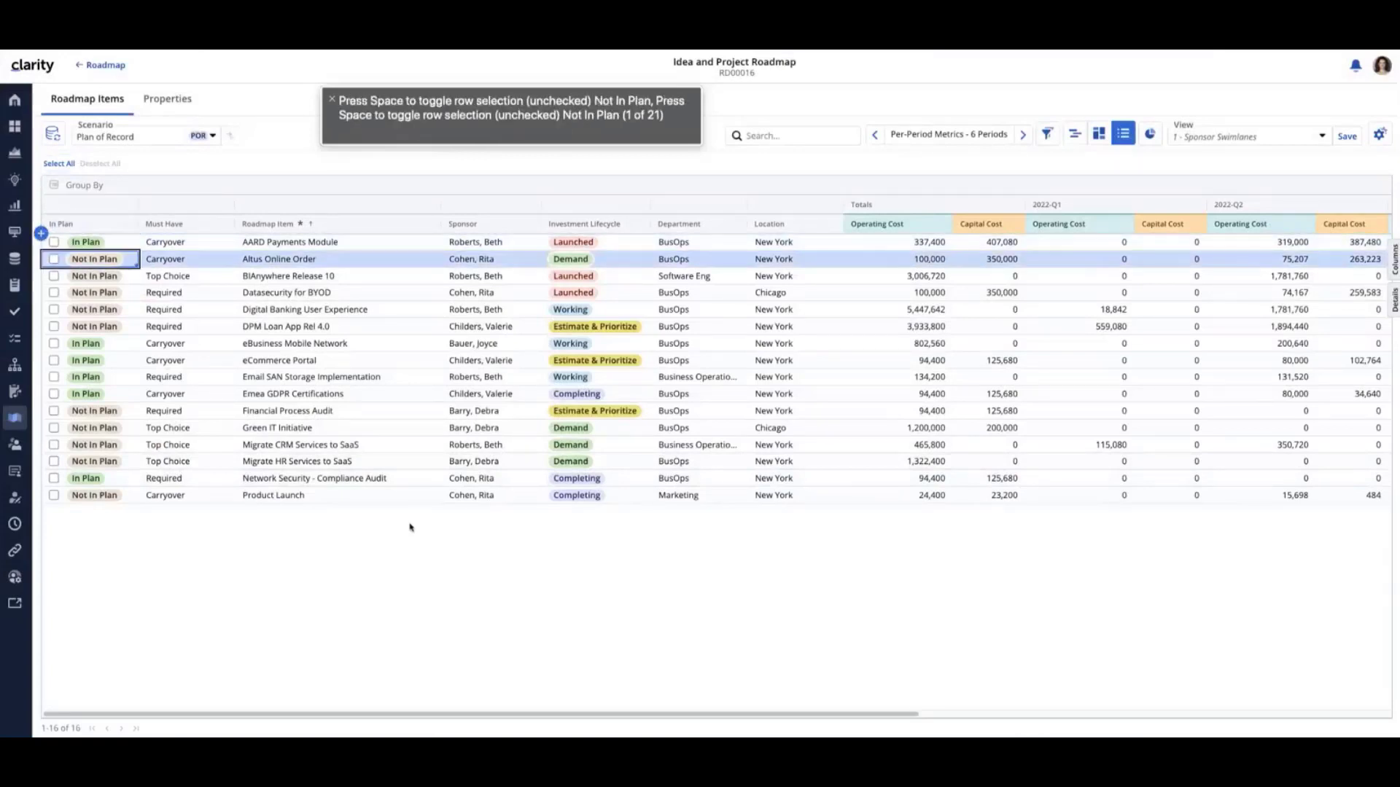
key(space)
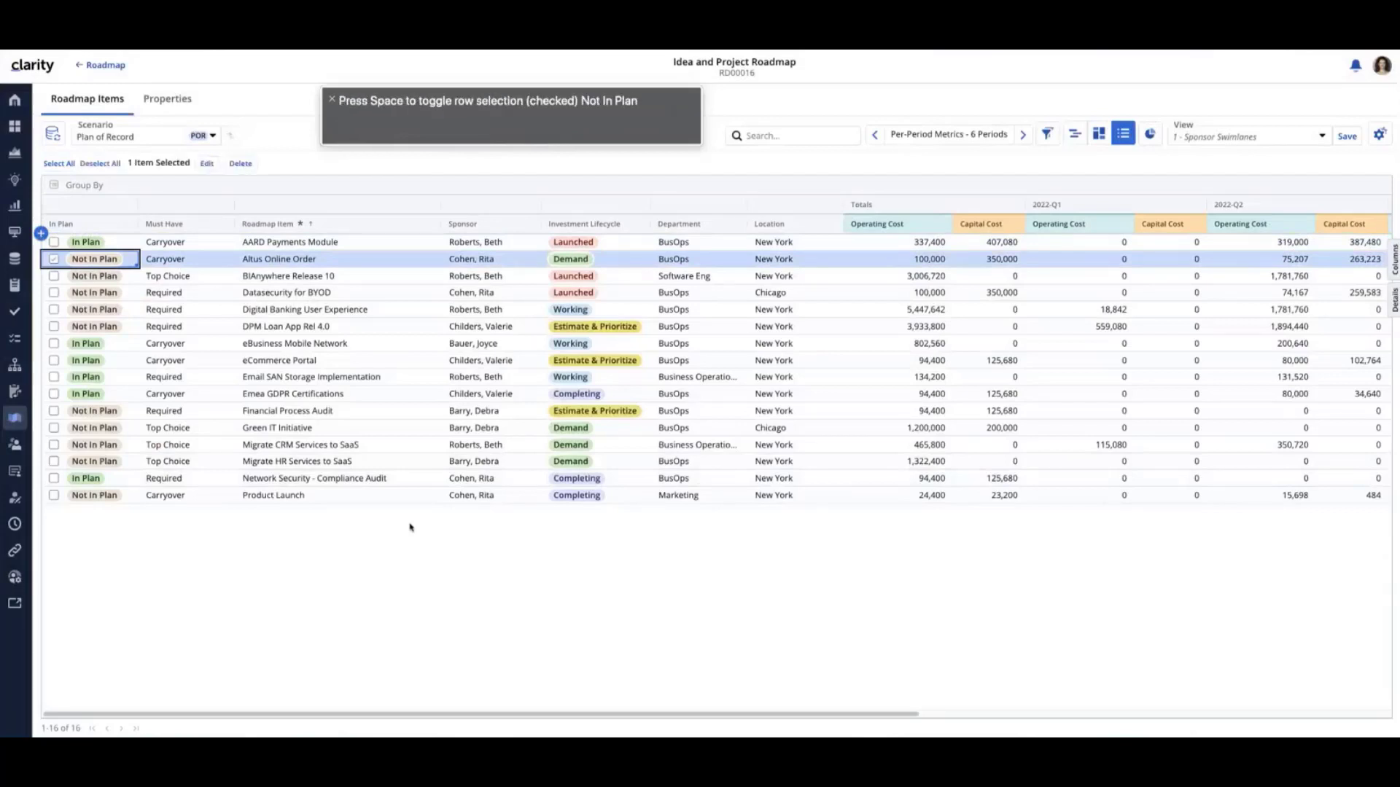
key(Up)
key(Up)
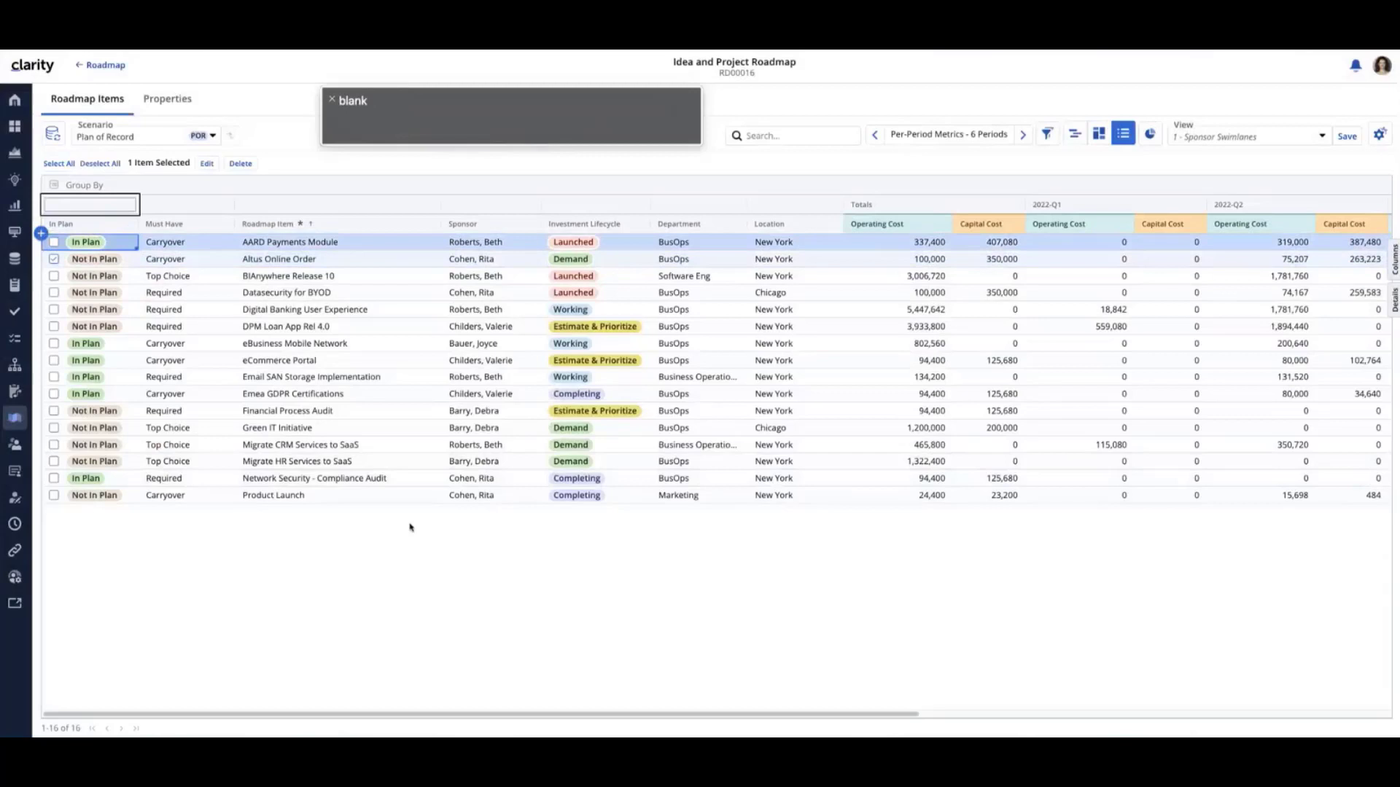
key(shift+Tab)
key(shift+Tab)
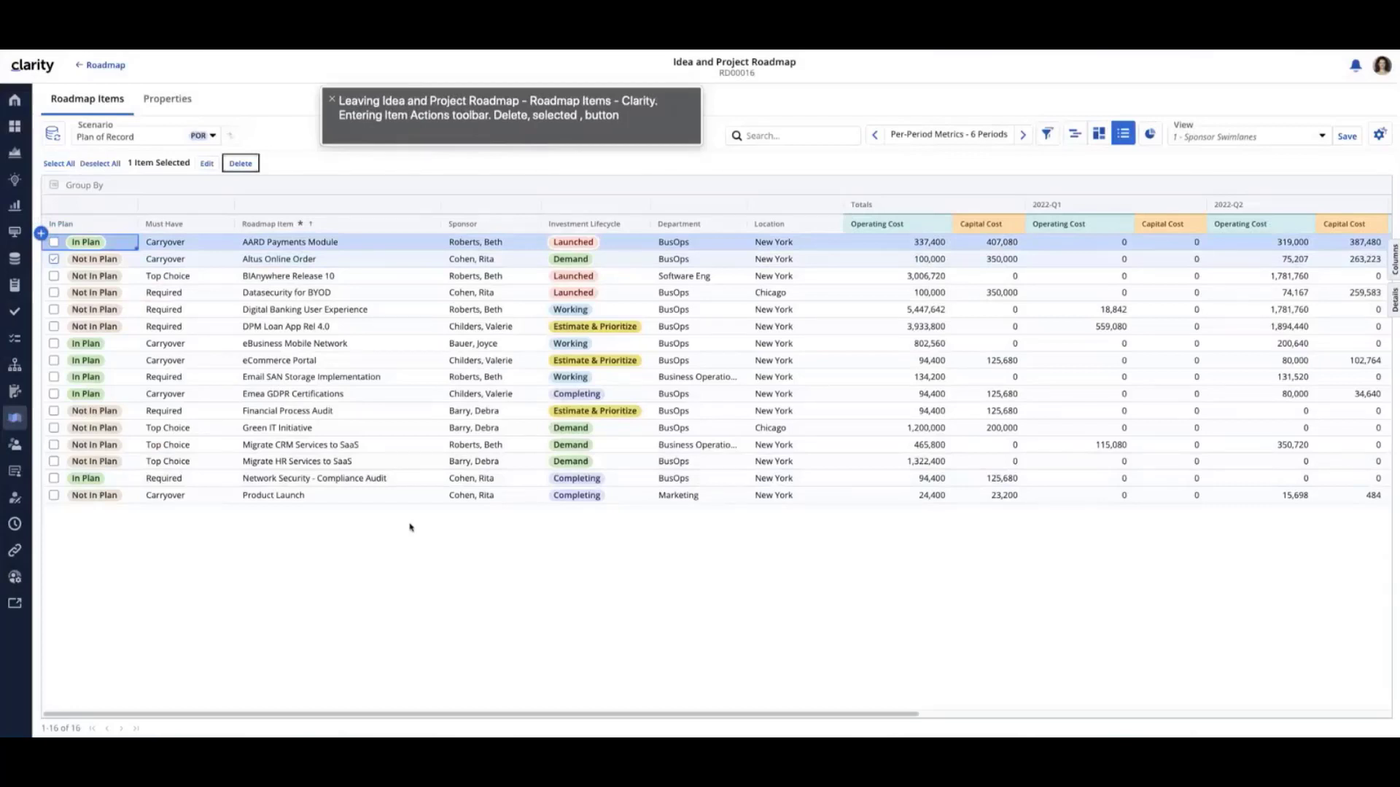
key(Return)
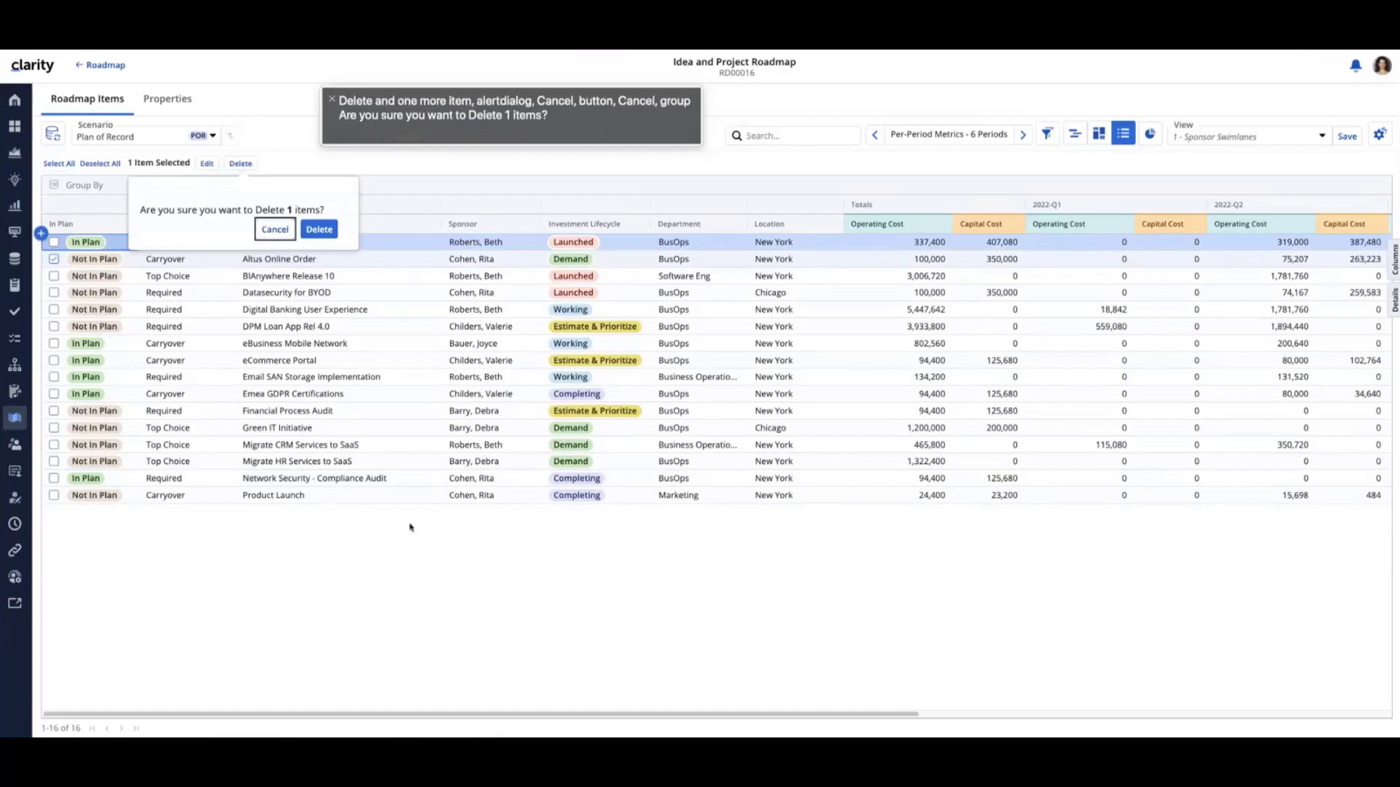
key(Tab)
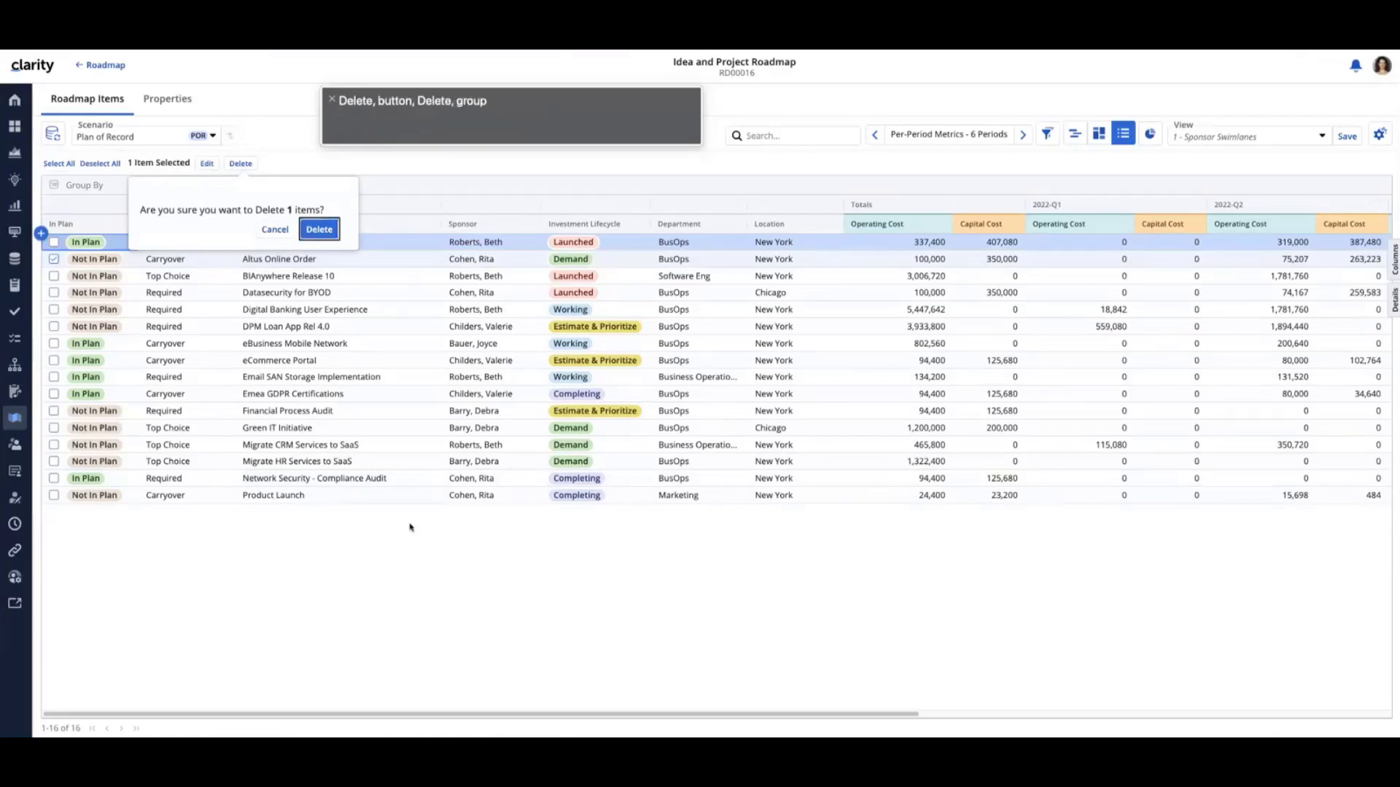
key(Return)
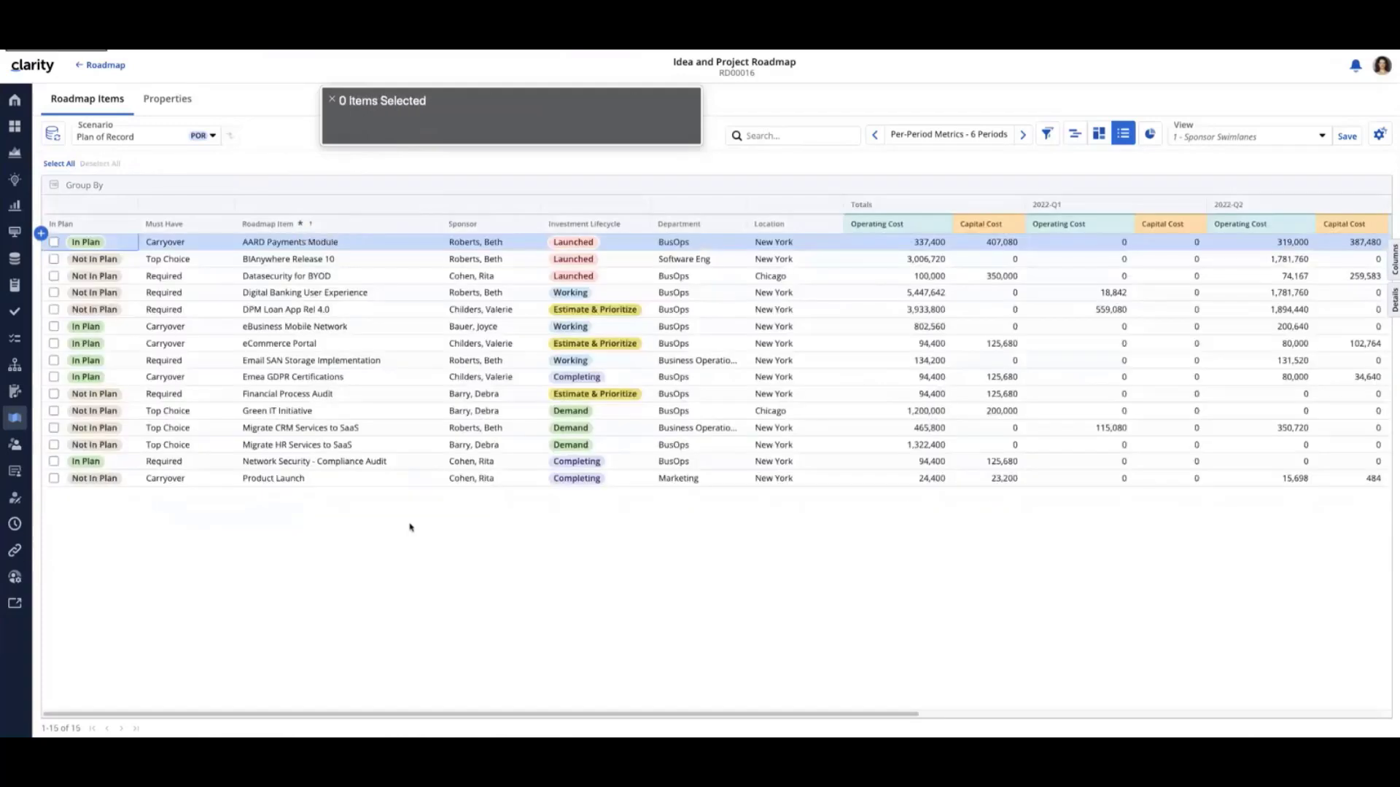
Turn off VoiceOver in the macOS accessibility options and close the options
key(alt+super+F5)
click(651, 360)
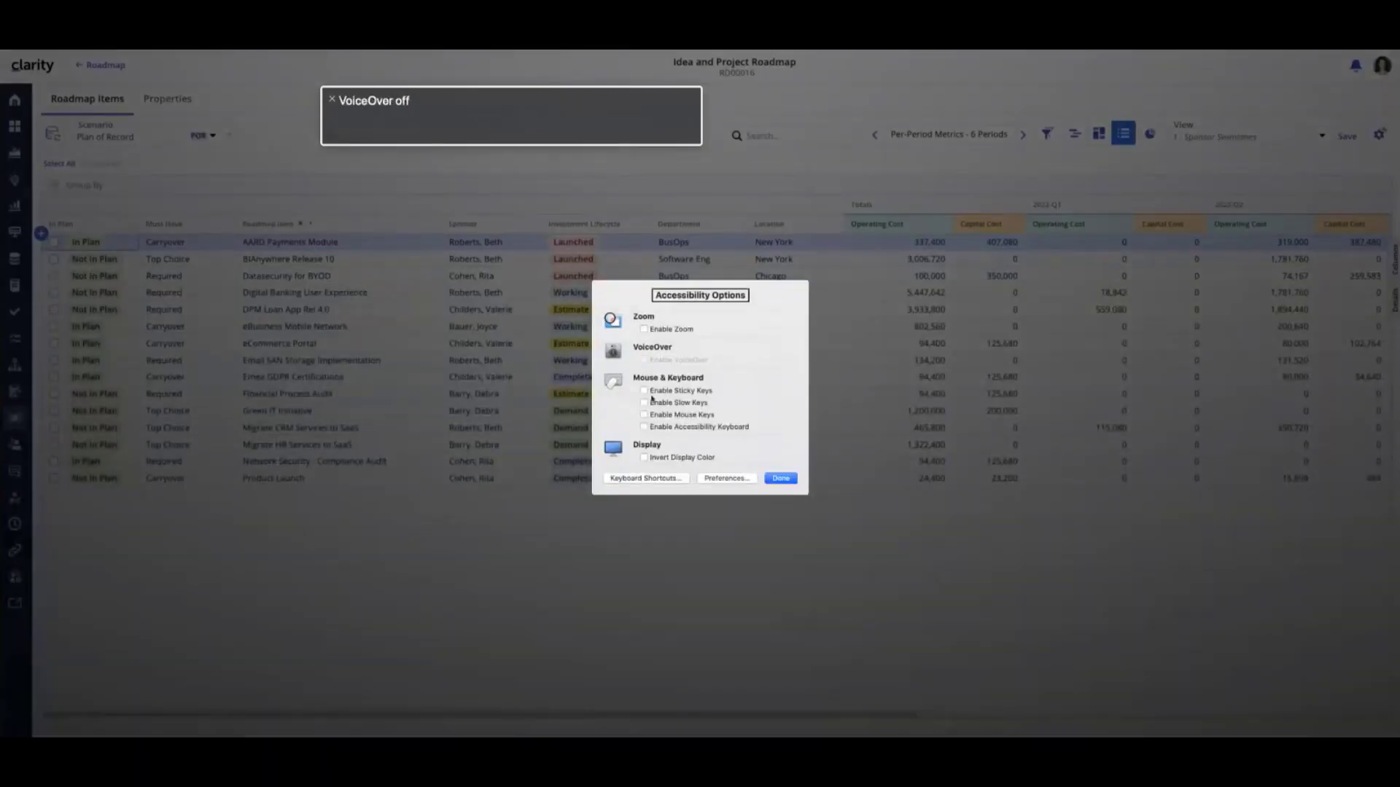
click(780, 478)
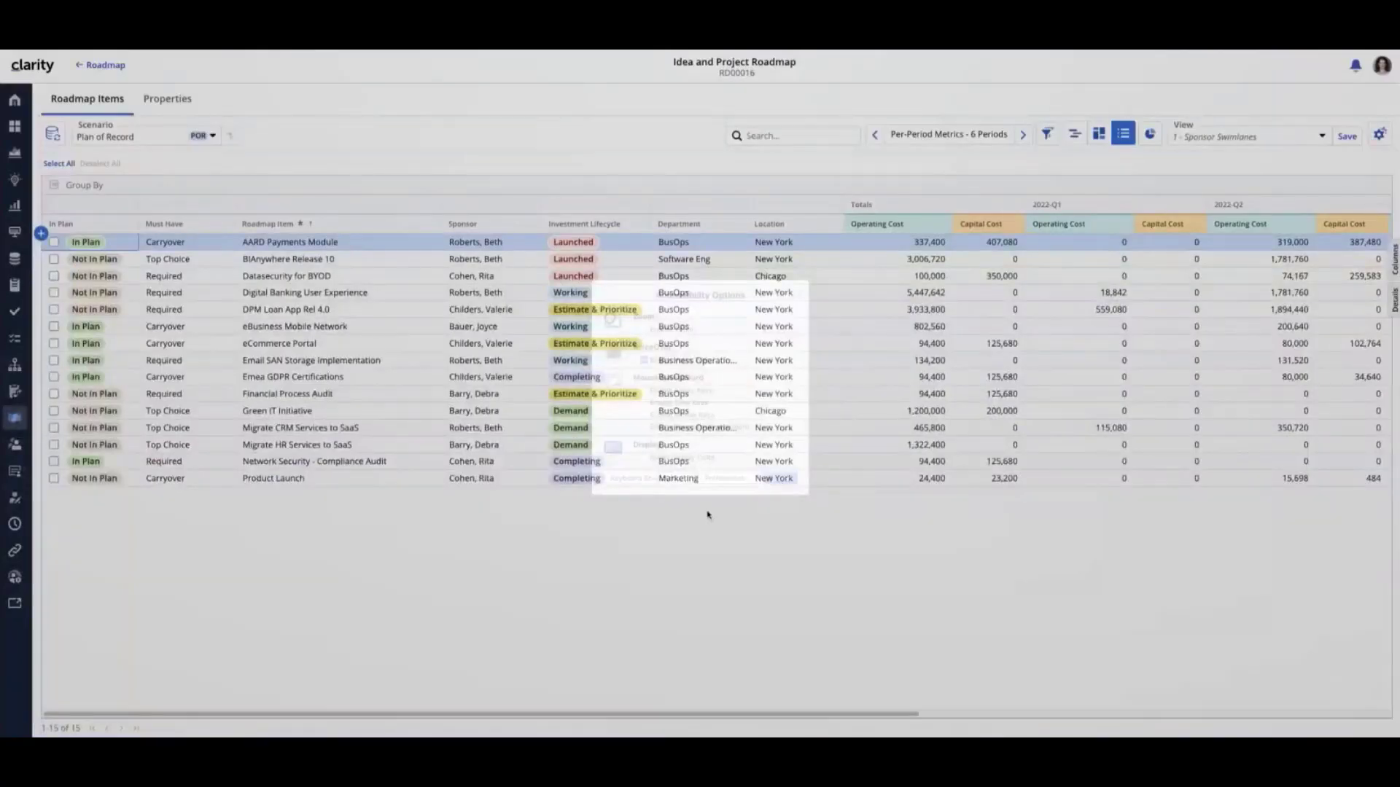